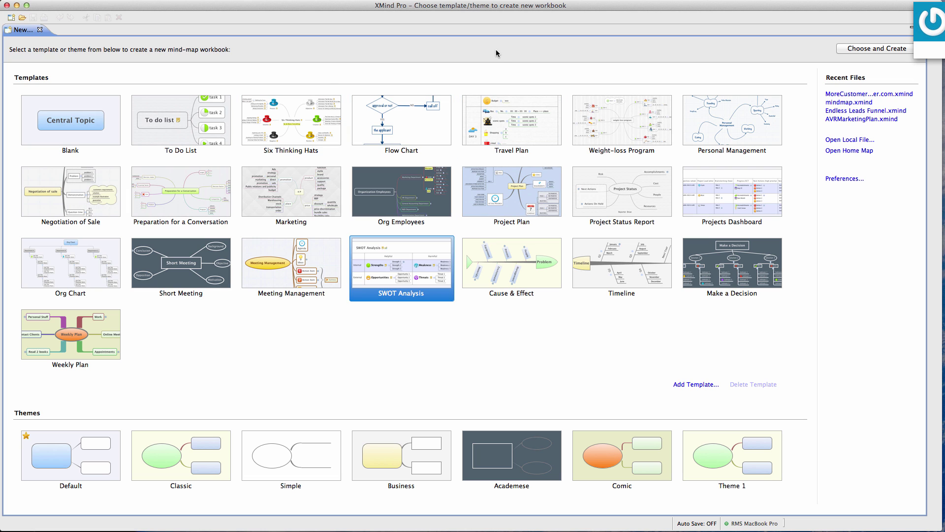
# Step: Create Workbook 1 from the Blank template
pyautogui.click(121, 126)
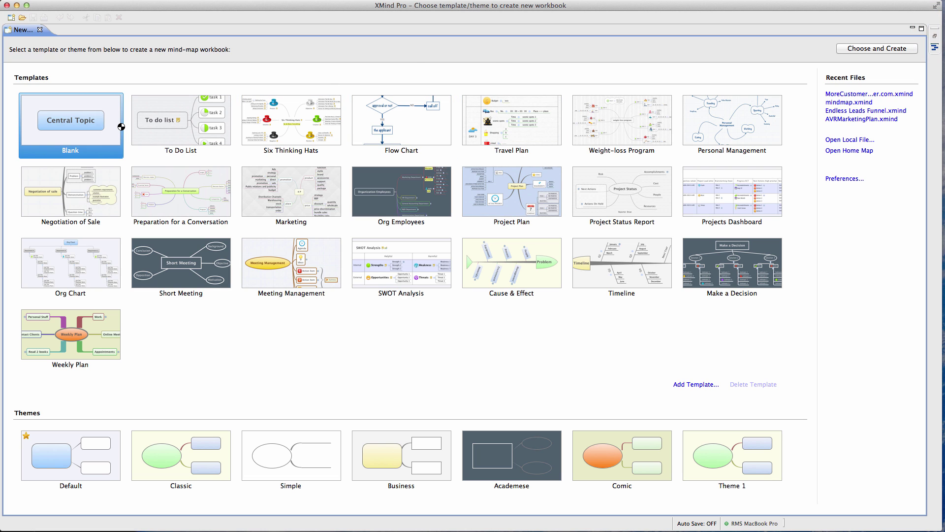
pyautogui.doubleClick(121, 127)
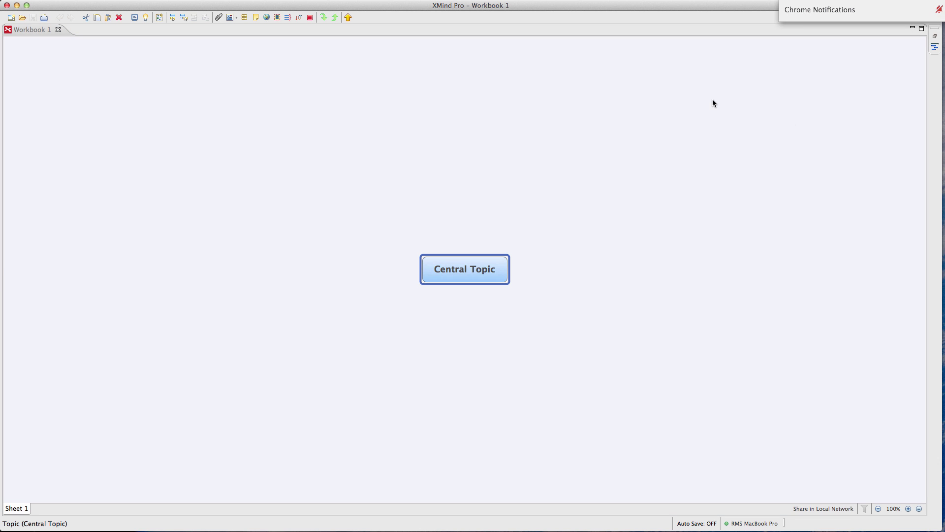
# Step: Insert Main Topic 1 as a subtopic of the Central Topic on Sheet 1
pyautogui.click(675, 98)
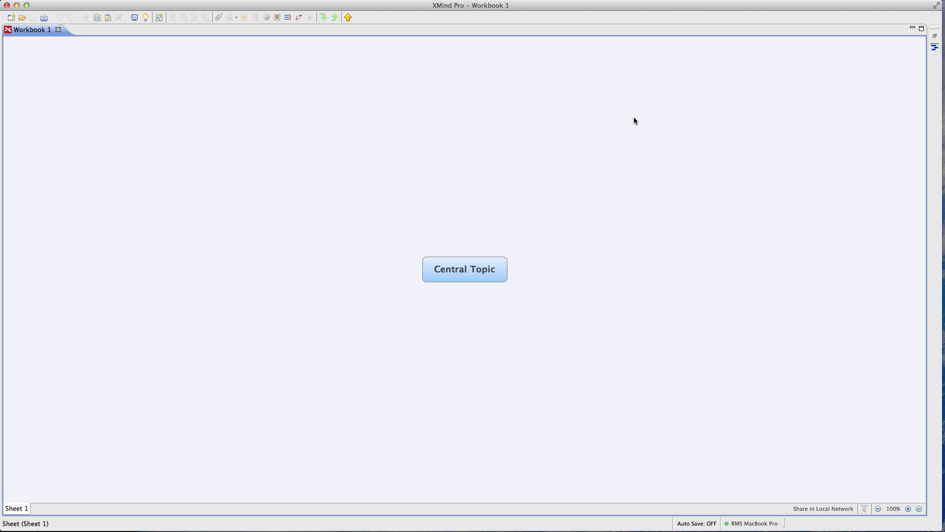
pyautogui.rightClick(476, 273)
pyautogui.moveTo(542, 278)
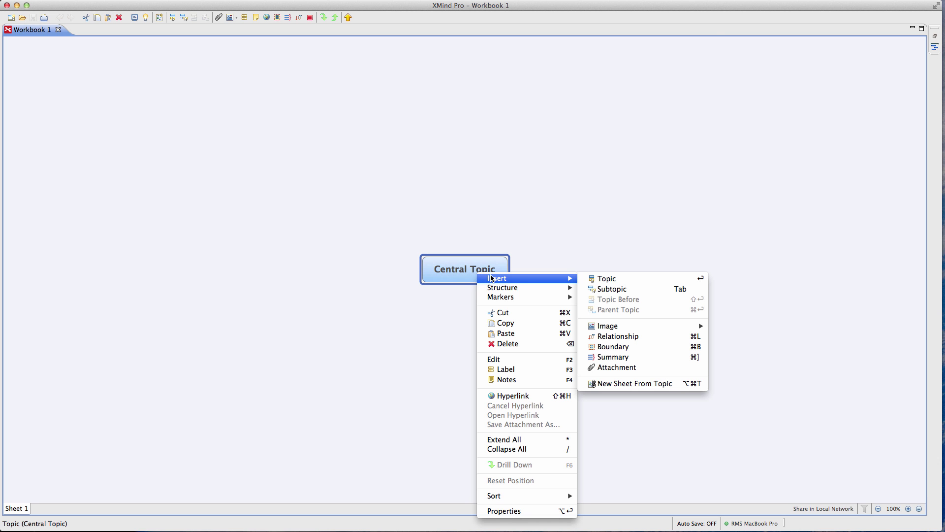
pyautogui.click(611, 290)
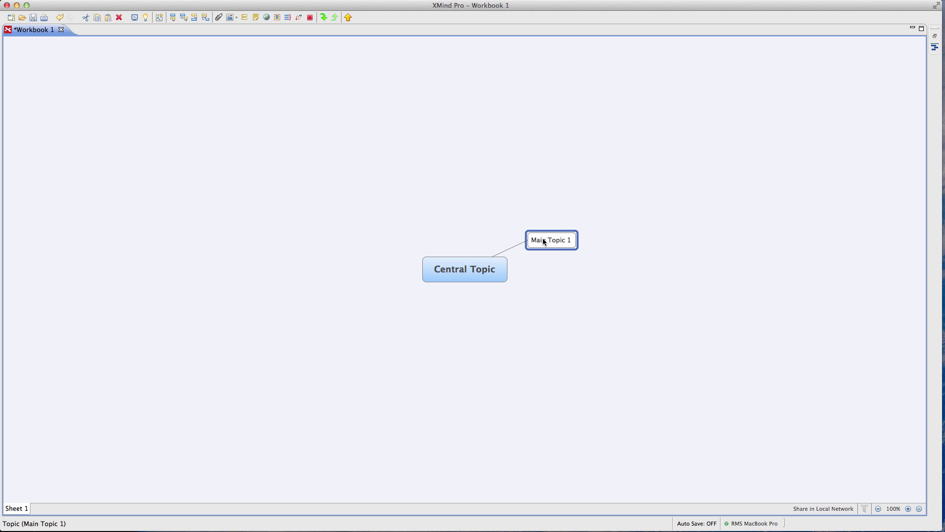
pyautogui.click(522, 303)
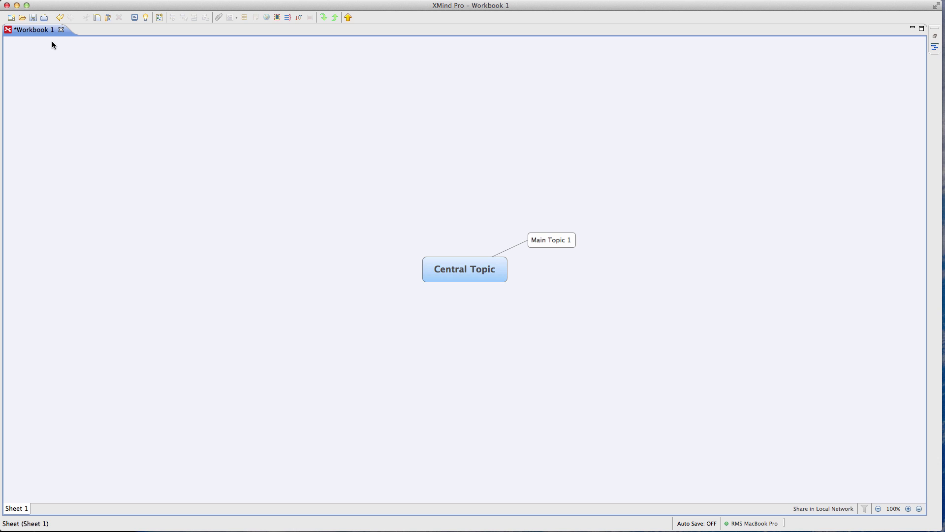
pyautogui.scroll(2, 140, 197)
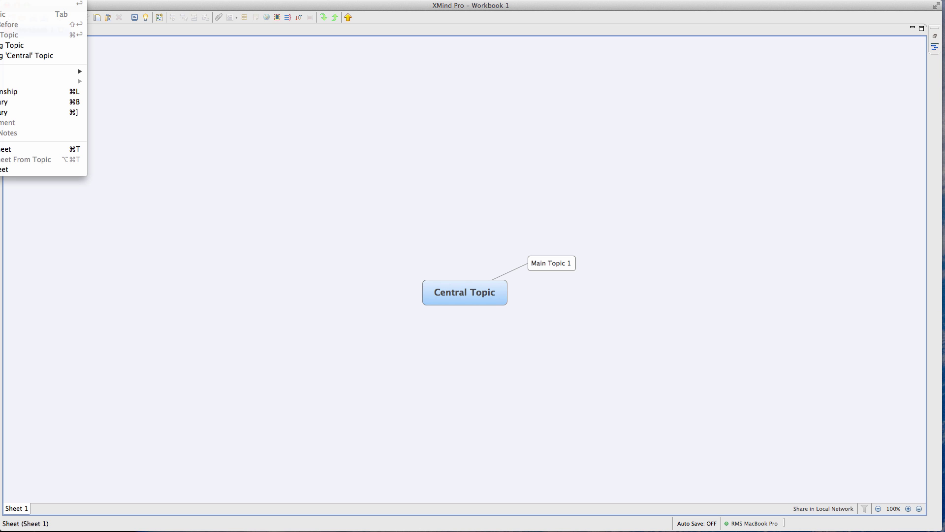
# Step: Insert Sheet 2, compare it with Sheet 1, and return to Sheet 1
pyautogui.click(22, 149)
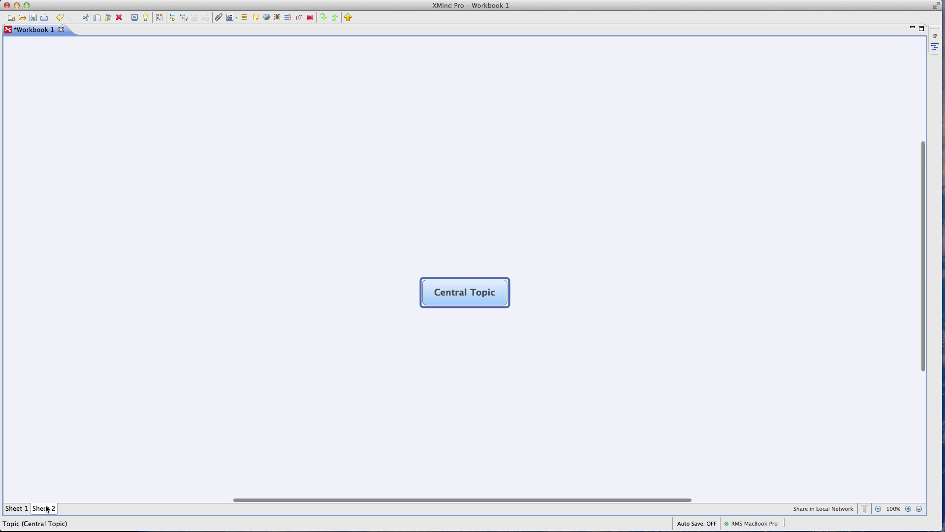
pyautogui.click(19, 508)
pyautogui.click(43, 508)
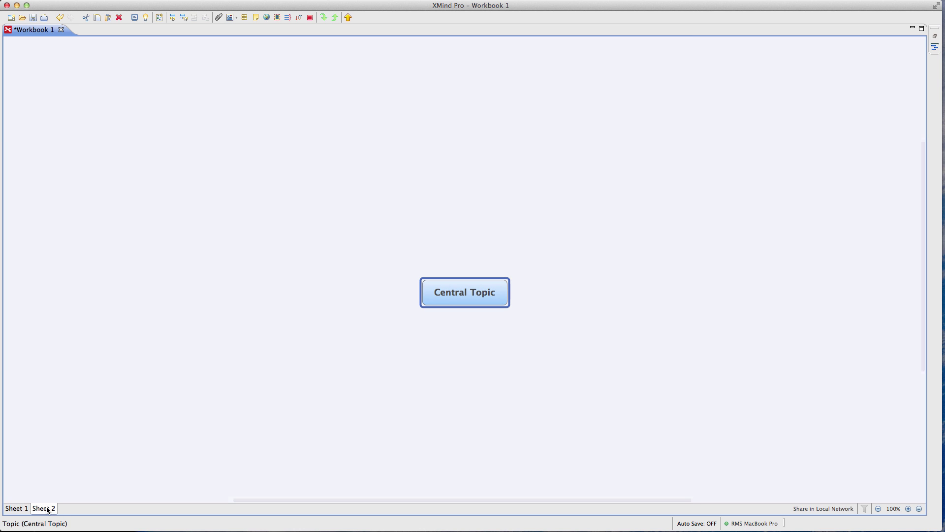
pyautogui.click(19, 508)
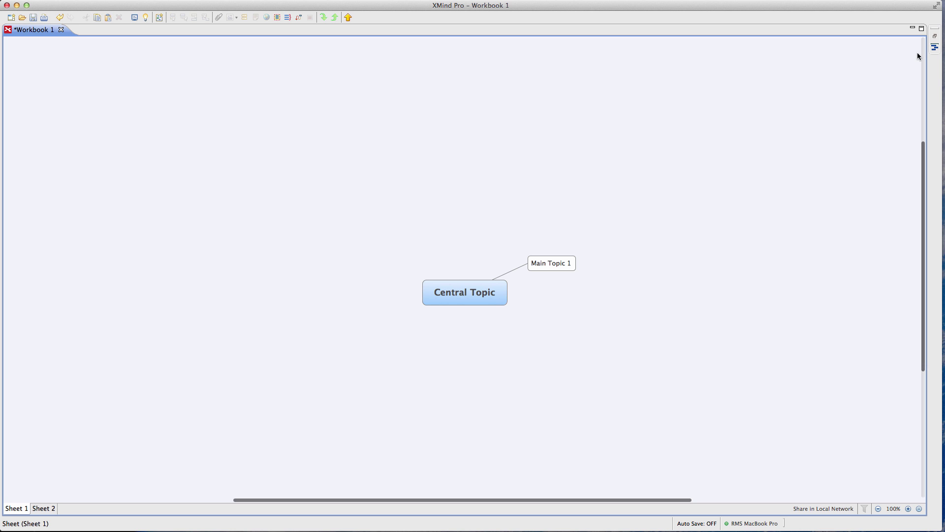
# Step: In Properties, set the Central Topic's structure to Matrix
pyautogui.rightClick(575, 213)
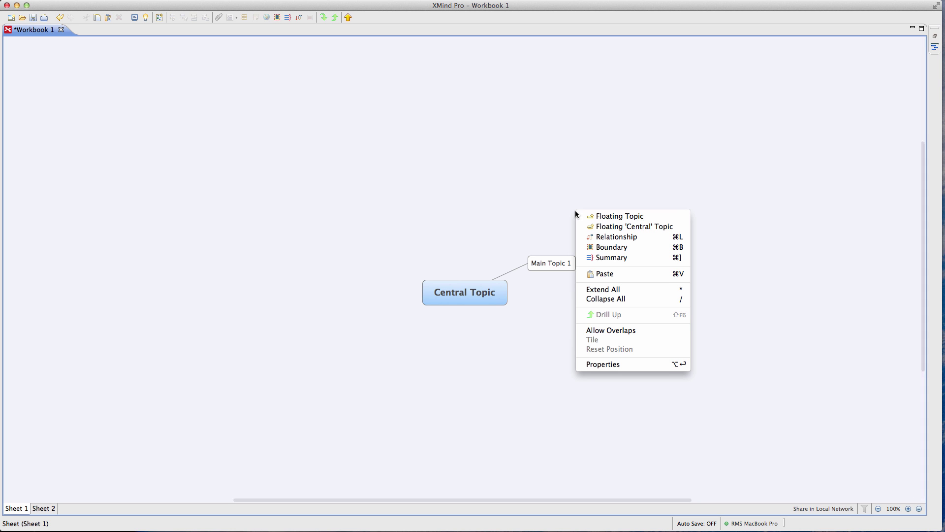
pyautogui.click(619, 364)
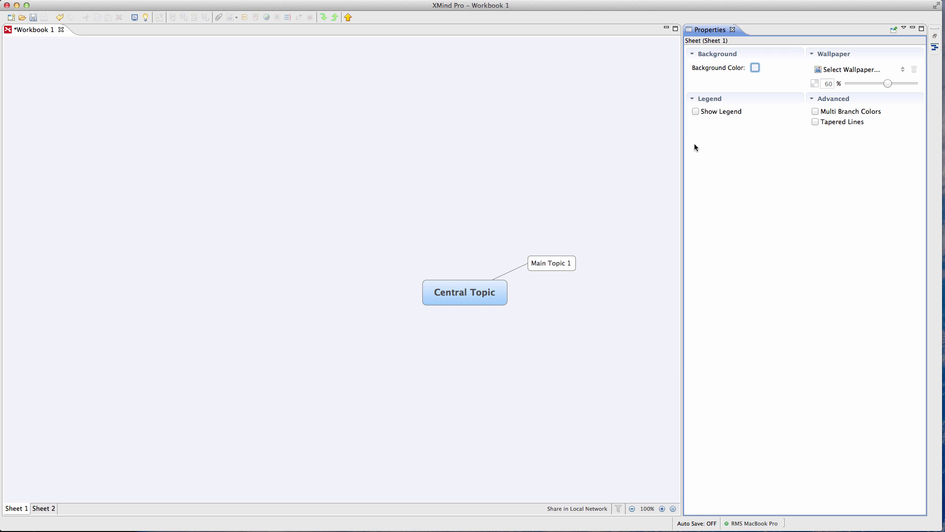
pyautogui.click(475, 294)
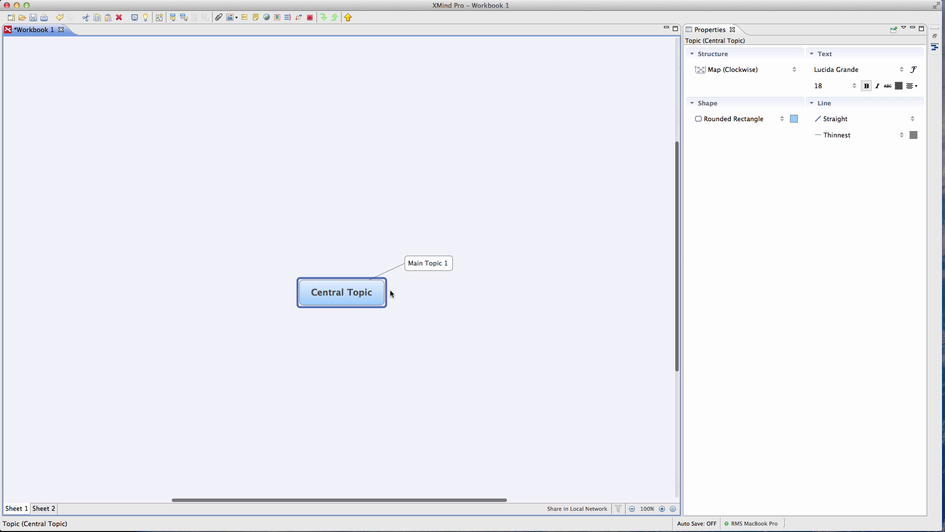
pyautogui.click(795, 70)
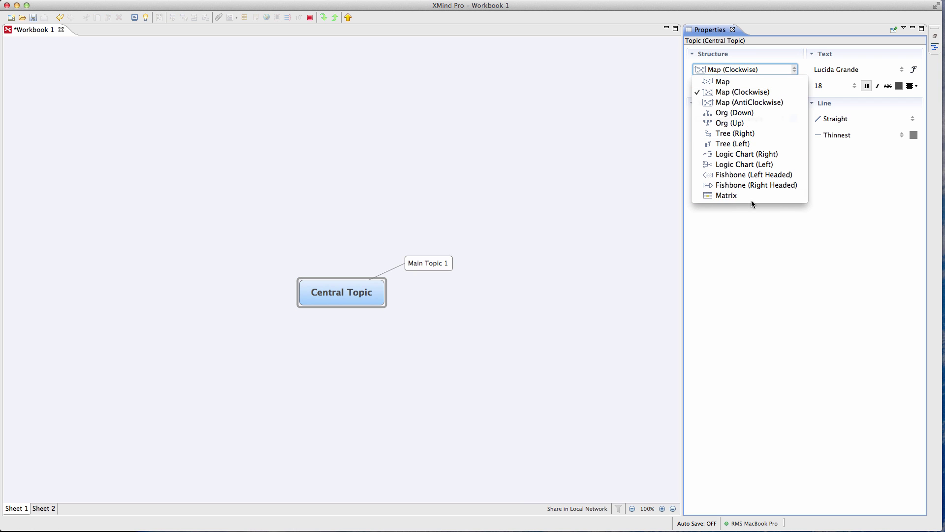
pyautogui.click(736, 198)
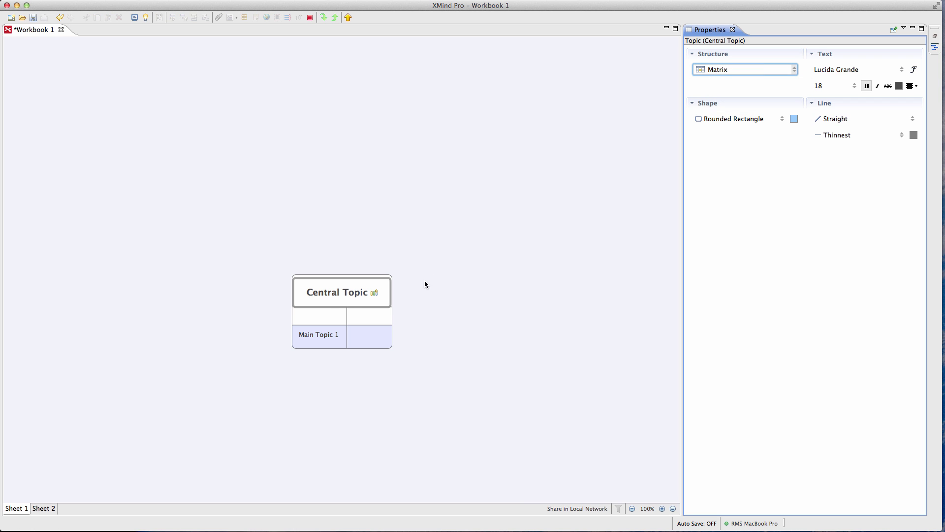
# Step: Add Main Topics 2, 3 and 4 as matrix rows, with a subtopic in row 3
pyautogui.click(330, 294)
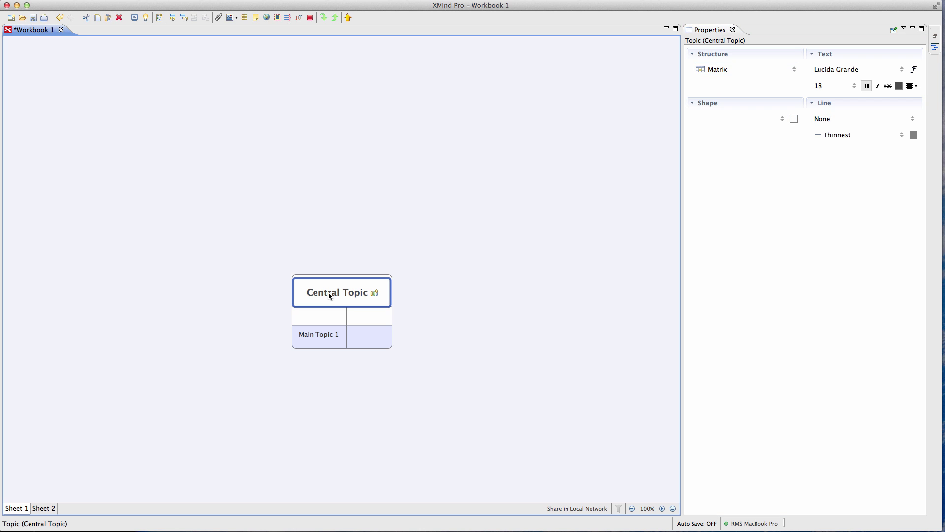
pyautogui.press('Tab')
pyautogui.press('Return')
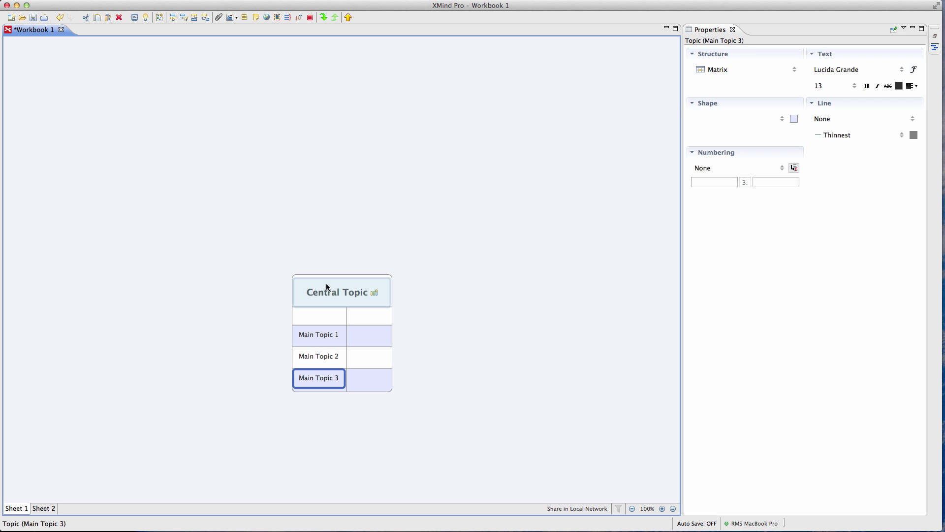
pyautogui.press('Tab')
pyautogui.click(331, 293)
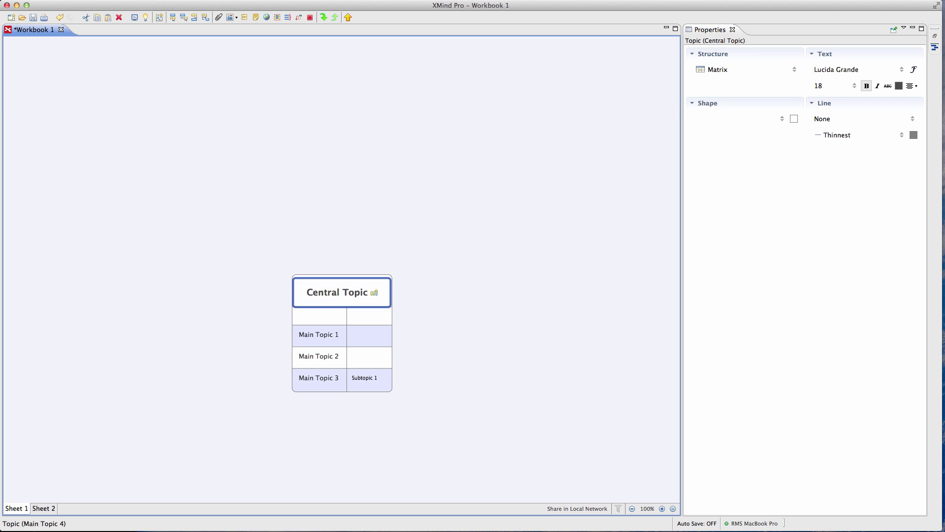
pyautogui.press('Tab')
pyautogui.click(369, 402)
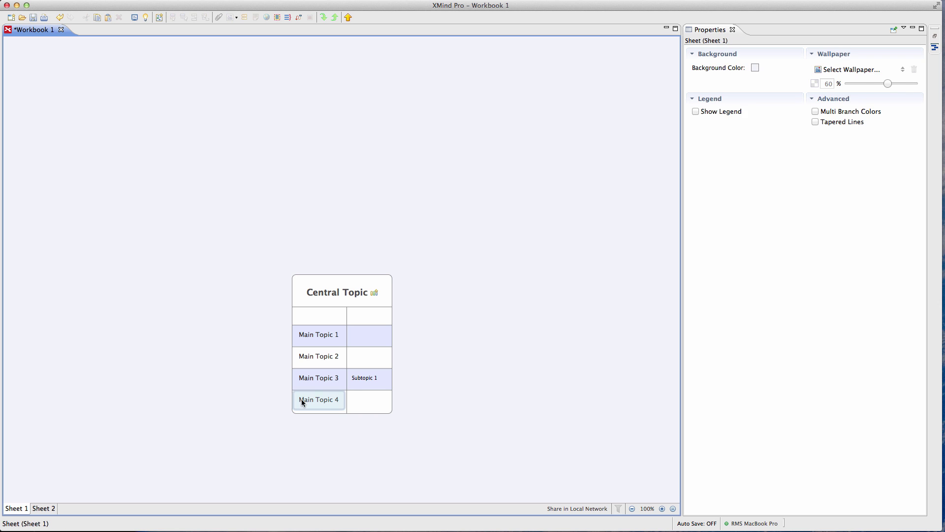
# Step: Add Subtopic 1 to rows 1, 2 and 4, plus Subtopic 2 under Main Topic 4
pyautogui.click(318, 339)
pyautogui.press('Tab')
pyautogui.click(330, 357)
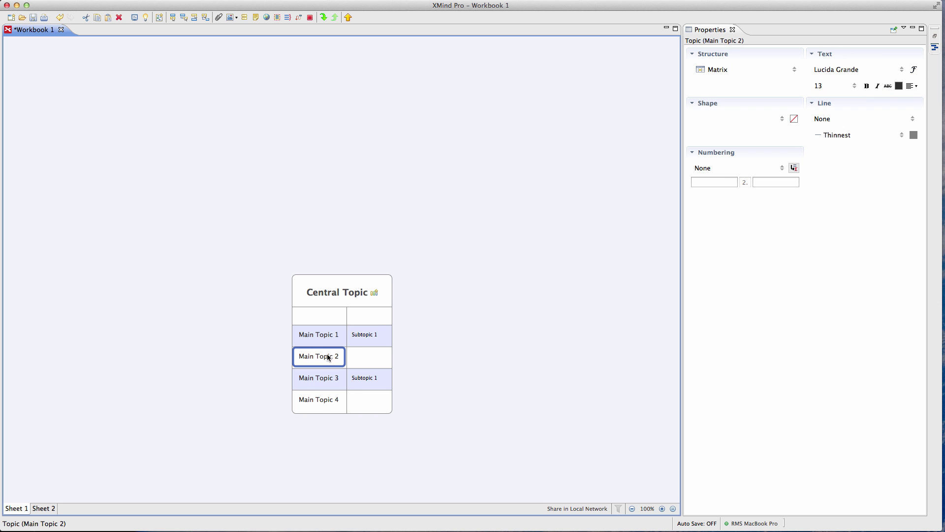
pyautogui.press('Tab')
pyautogui.click(319, 403)
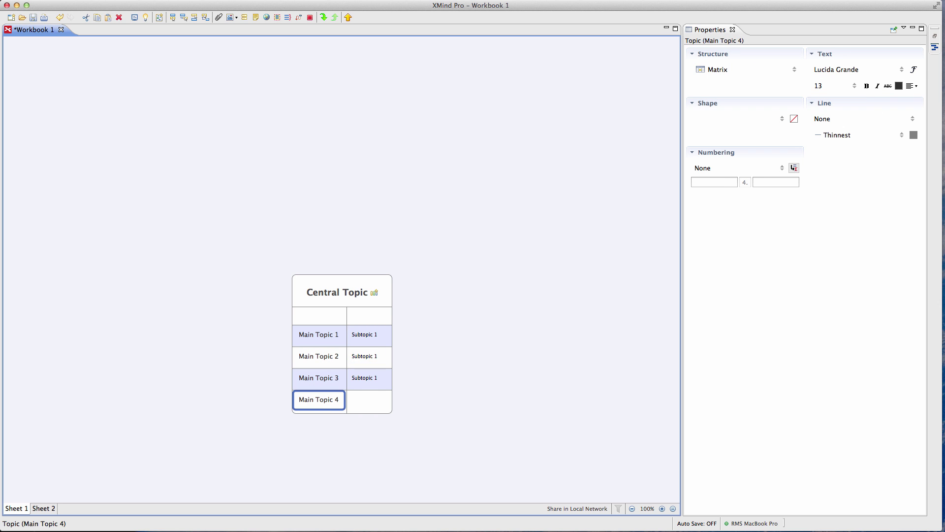
pyautogui.press('Tab')
pyautogui.press('Tab')
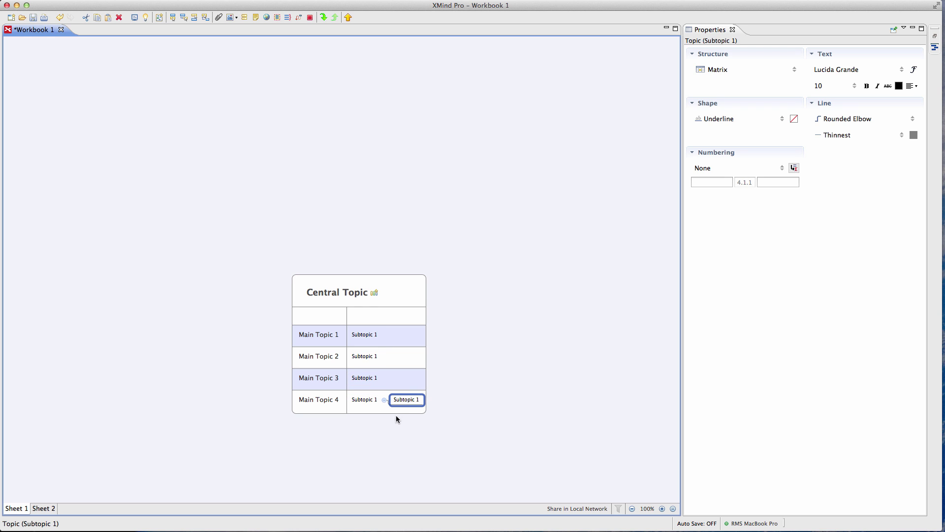
pyautogui.press('Delete')
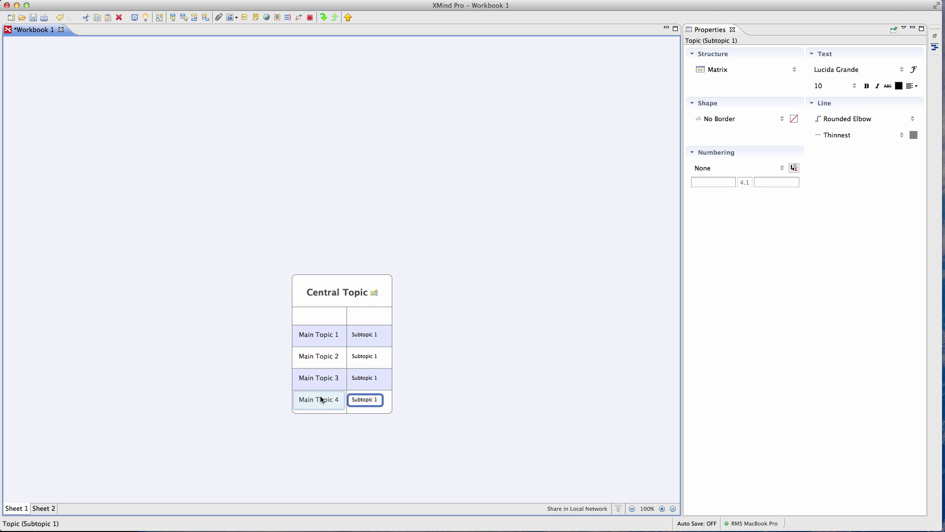
pyautogui.click(321, 399)
pyautogui.press('Tab')
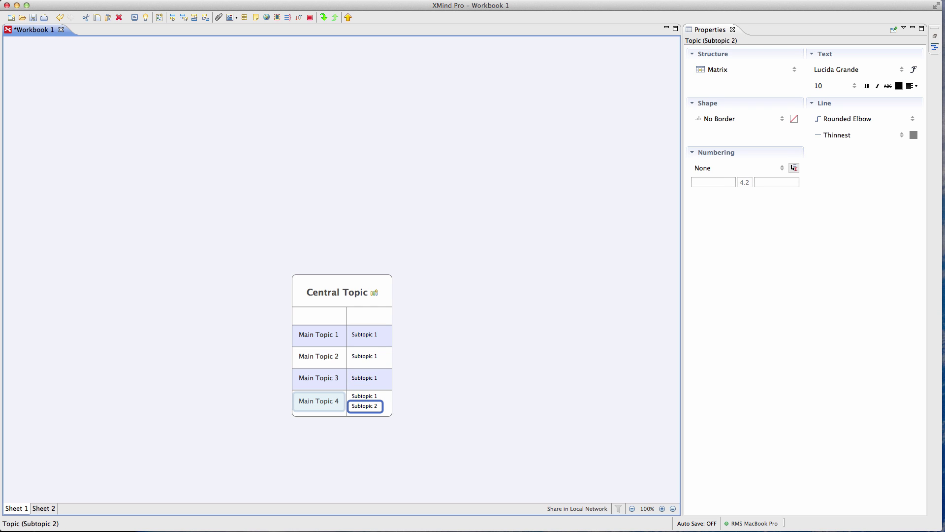
pyautogui.click(324, 417)
# Step: Add Main Topic 5 as the fifth matrix row
pyautogui.click(325, 283)
pyautogui.press('Tab')
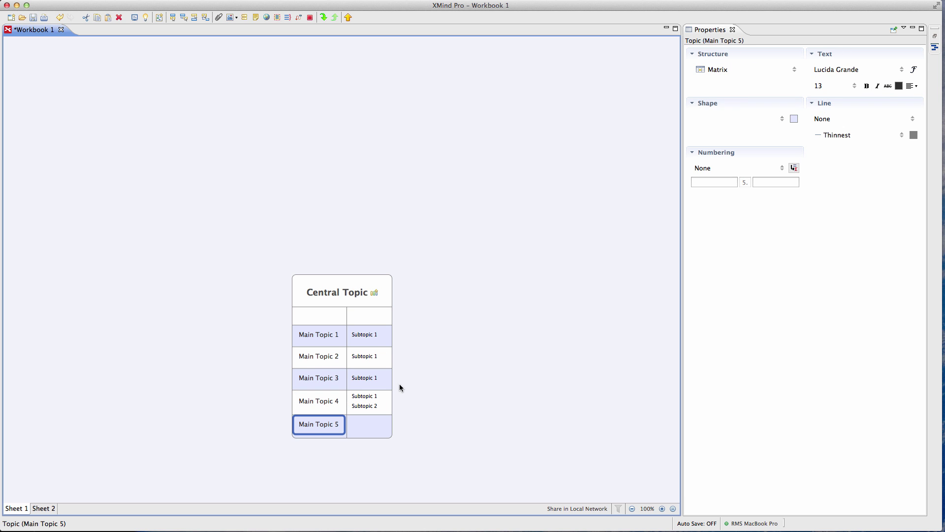
pyautogui.click(401, 376)
pyautogui.rightClick(309, 331)
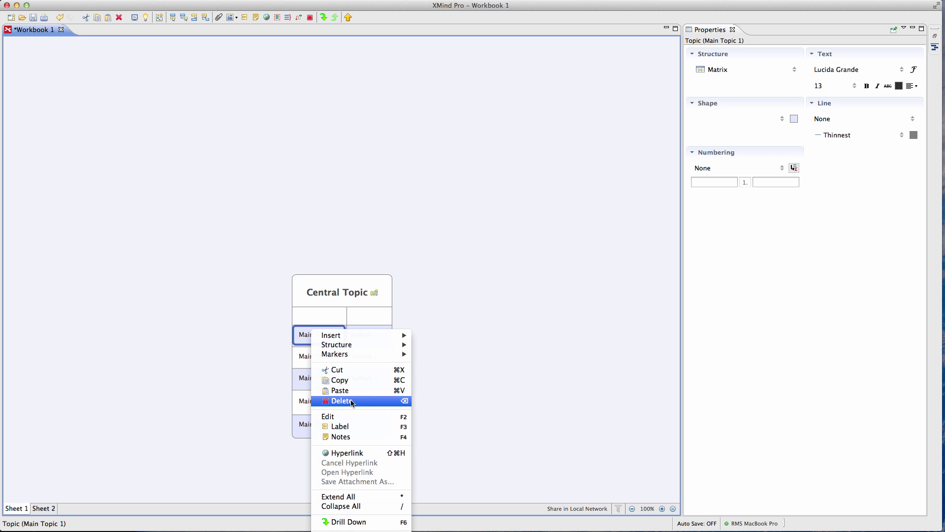
# Step: Add the note 'this is note' to Main Topic 1
pyautogui.press('Escape')
pyautogui.press('F4')
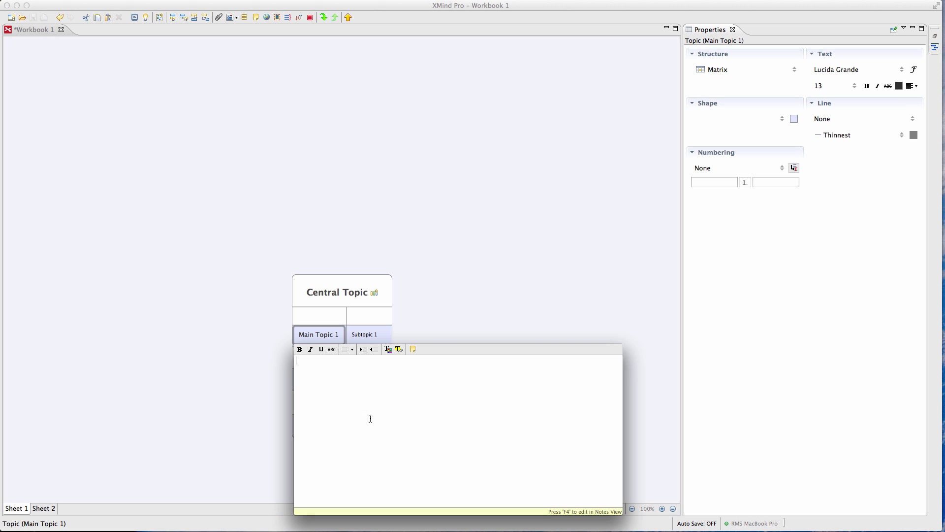
pyautogui.write('this is note')
pyautogui.click(517, 300)
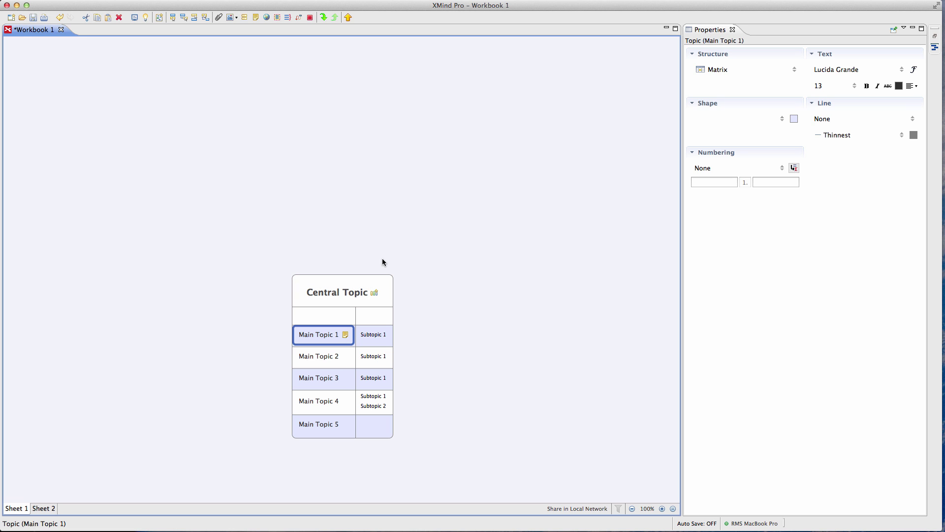
# Step: Retitle the Central Topic '$100k Project'
pyautogui.click(335, 297)
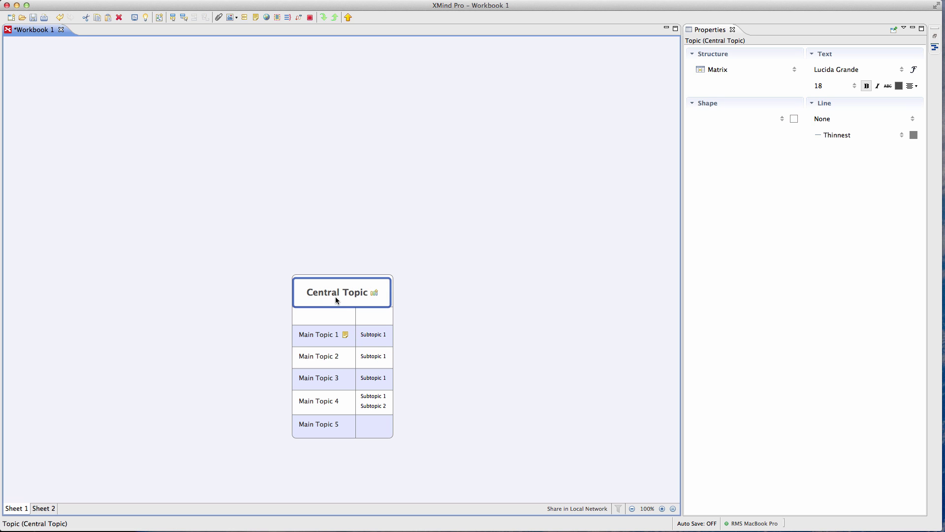
pyautogui.click(335, 297)
pyautogui.press('BackSpace')
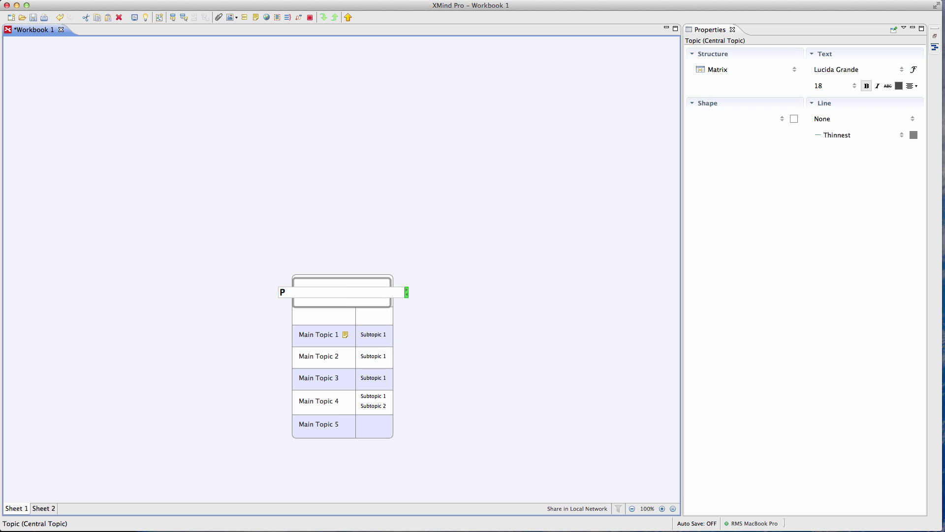
pyautogui.write('$100k Projet')
pyautogui.press('BackSpace')
pyautogui.write('ct')
pyautogui.press('Return')
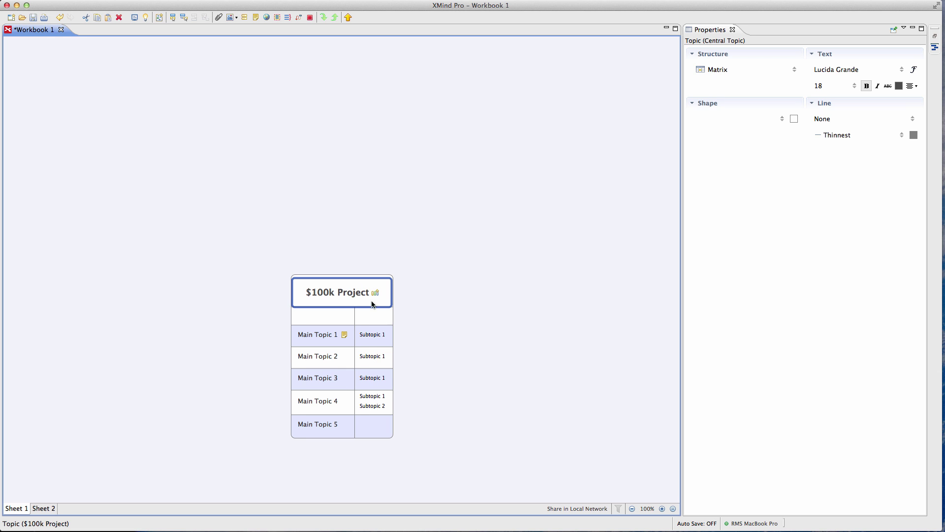
# Step: Rename Main Topics 1–3 to Design, Plan and Implement
pyautogui.click(320, 337)
pyautogui.click(329, 336)
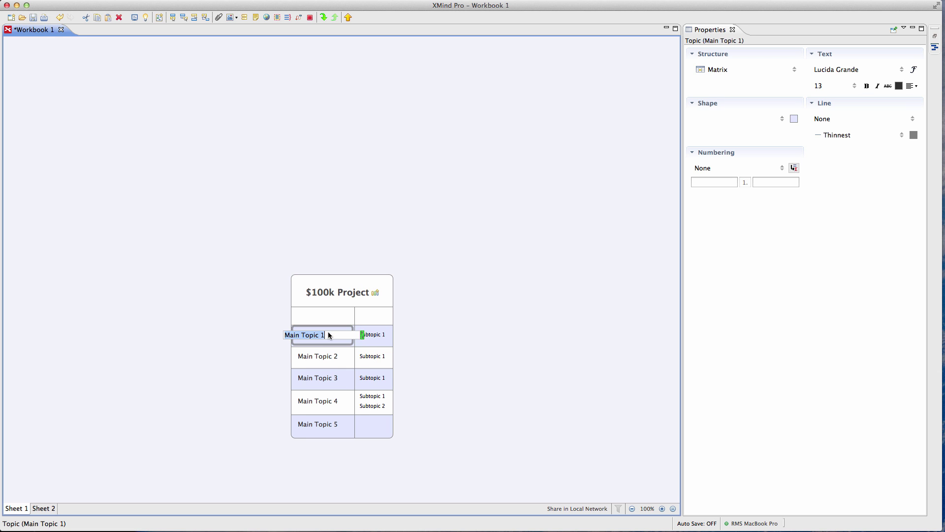
pyautogui.write('Design')
pyautogui.click(411, 337)
pyautogui.click(320, 357)
pyautogui.click(321, 358)
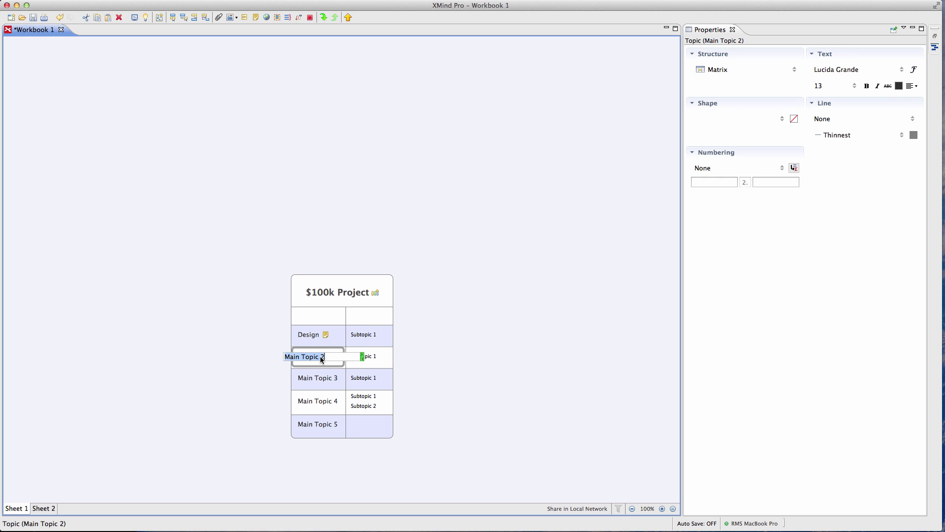
pyautogui.write('Plan')
pyautogui.click(443, 352)
pyautogui.click(342, 382)
pyautogui.click(342, 381)
pyautogui.write('Im')
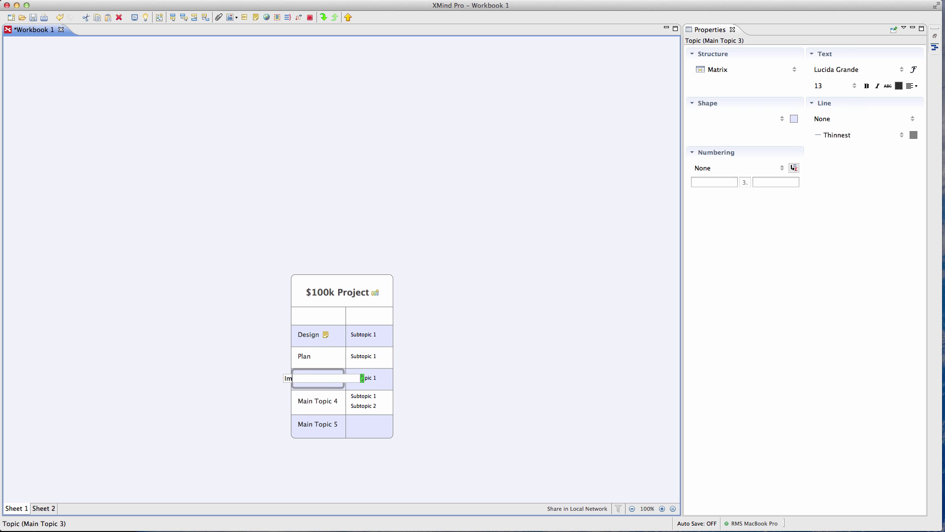
pyautogui.write('plement')
pyautogui.click(440, 360)
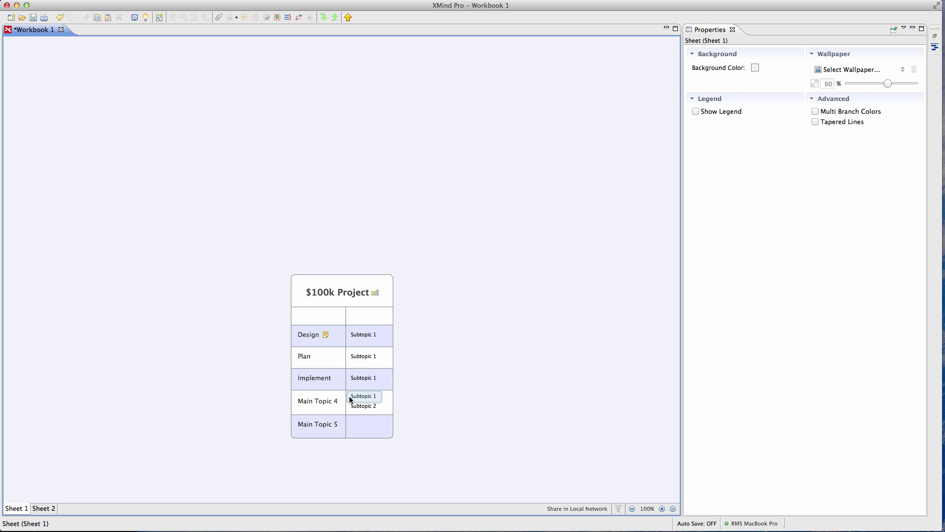
# Step: Rename Main Topics 4 and 5 to Measure and Improve
pyautogui.click(309, 399)
pyautogui.click(311, 401)
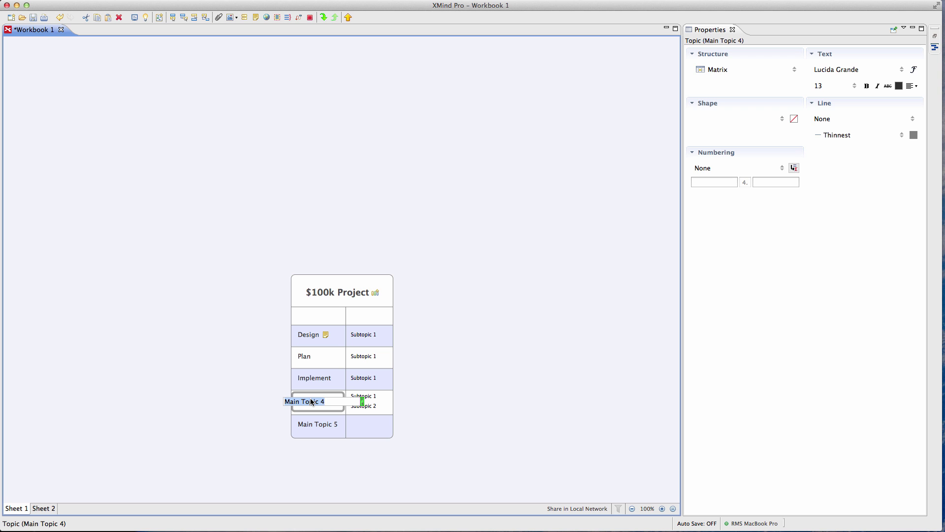
pyautogui.write('Measure')
pyautogui.press('BackSpace')
pyautogui.press('BackSpace')
pyautogui.press('BackSpace')
pyautogui.write('ure')
pyautogui.click(507, 393)
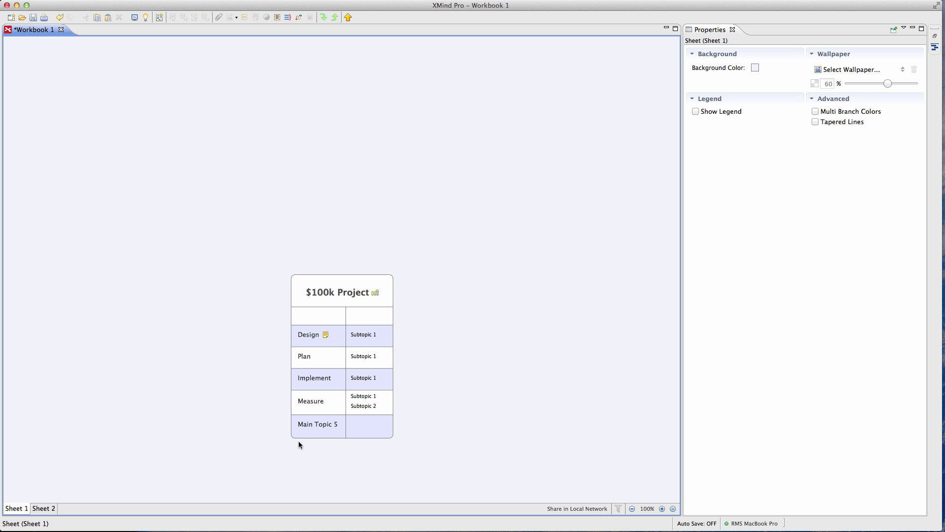
pyautogui.click(323, 428)
pyautogui.click(323, 428)
pyautogui.write('Improve')
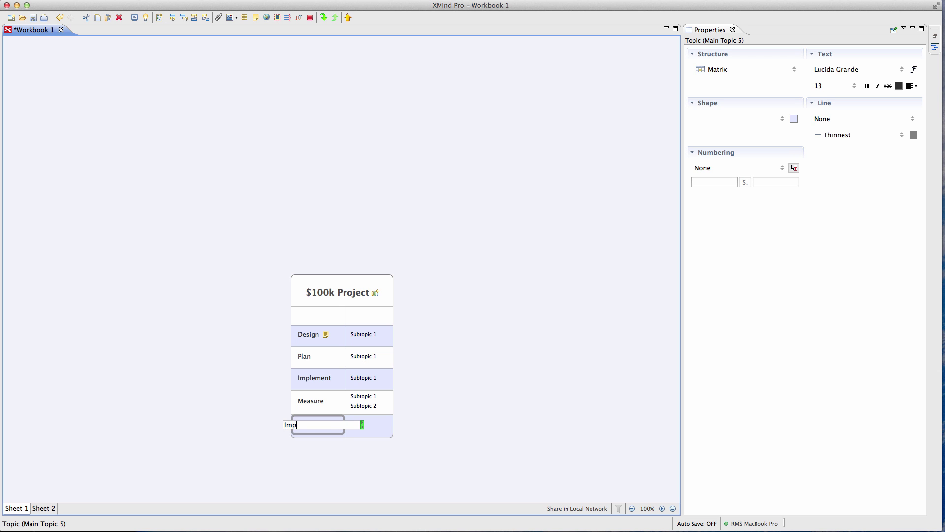
pyautogui.click(558, 389)
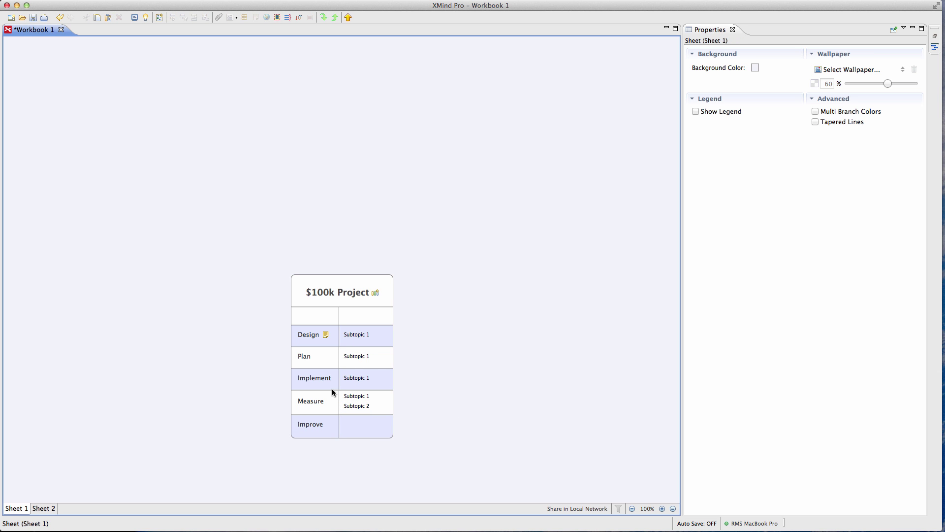
# Step: Hyperlink Implement's Subtopic 1 to Central Topic (Sheet 2)
pyautogui.rightClick(364, 379)
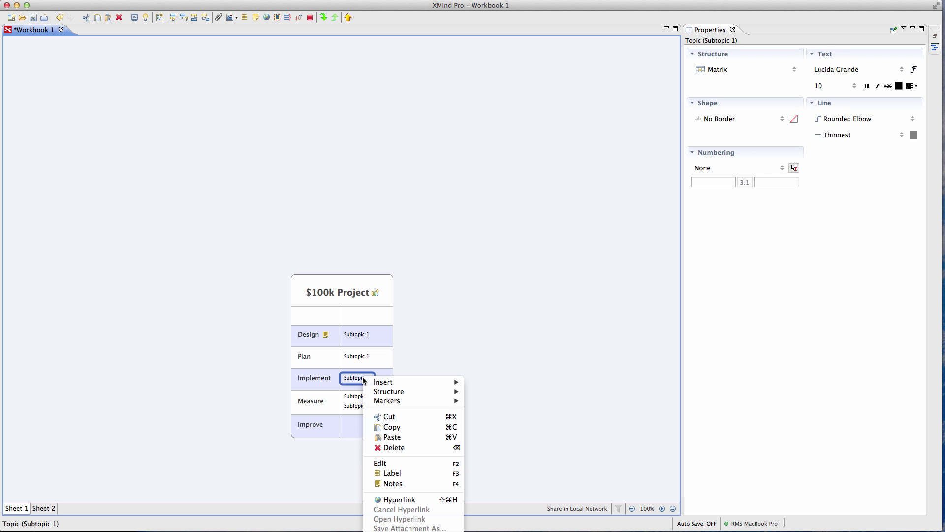
pyautogui.click(400, 499)
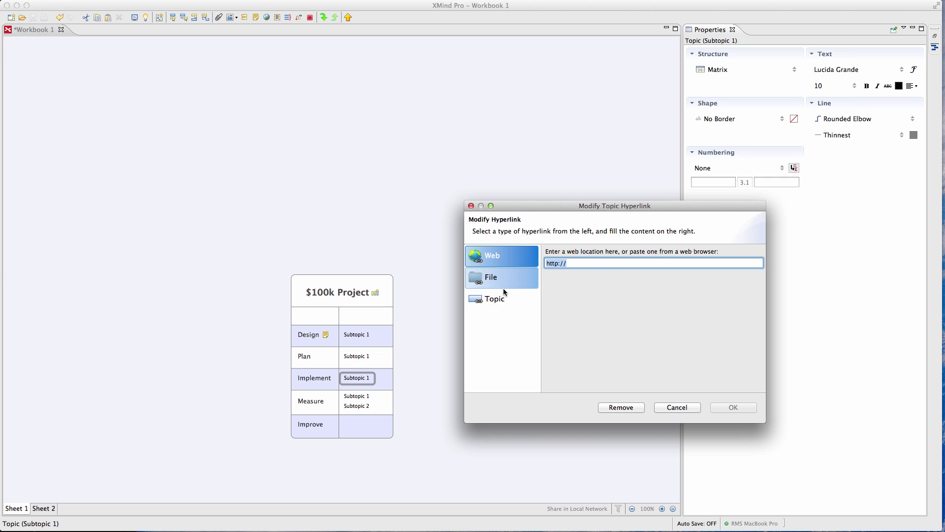
pyautogui.click(499, 309)
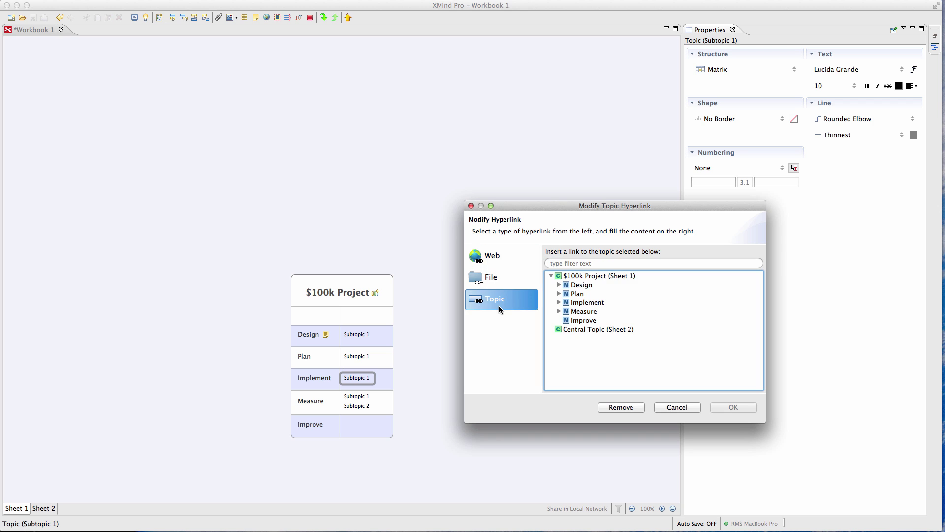
pyautogui.click(606, 329)
pyautogui.click(733, 408)
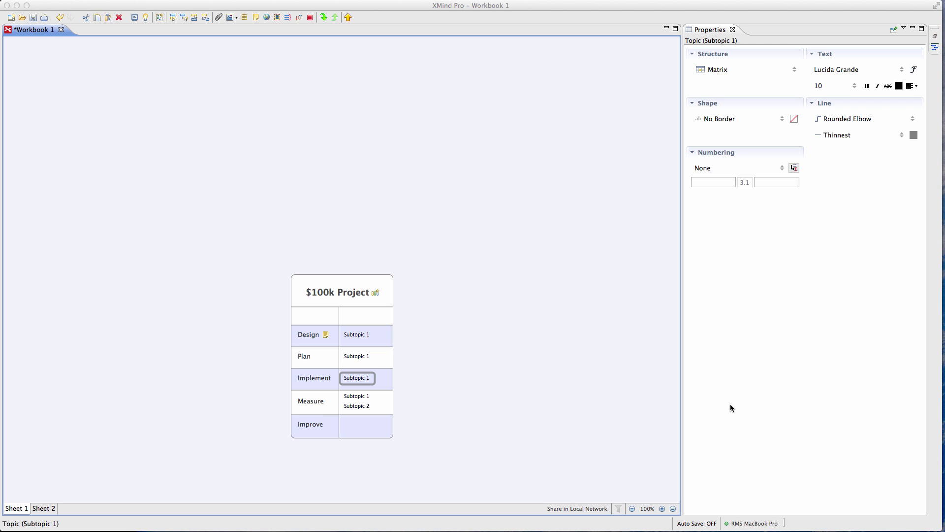
# Step: On Sheet 2, rename the central topic 'Implementation' and set its structure to Matrix
pyautogui.click(45, 509)
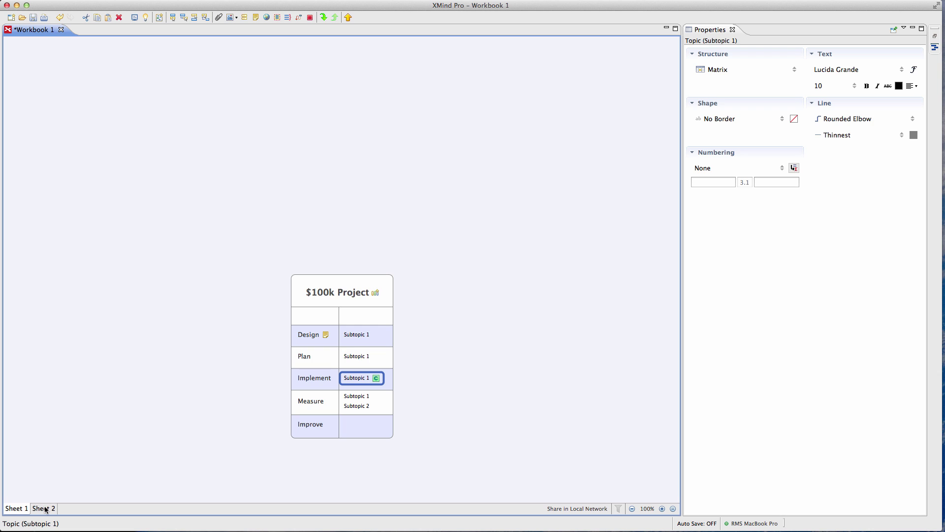
pyautogui.doubleClick(358, 295)
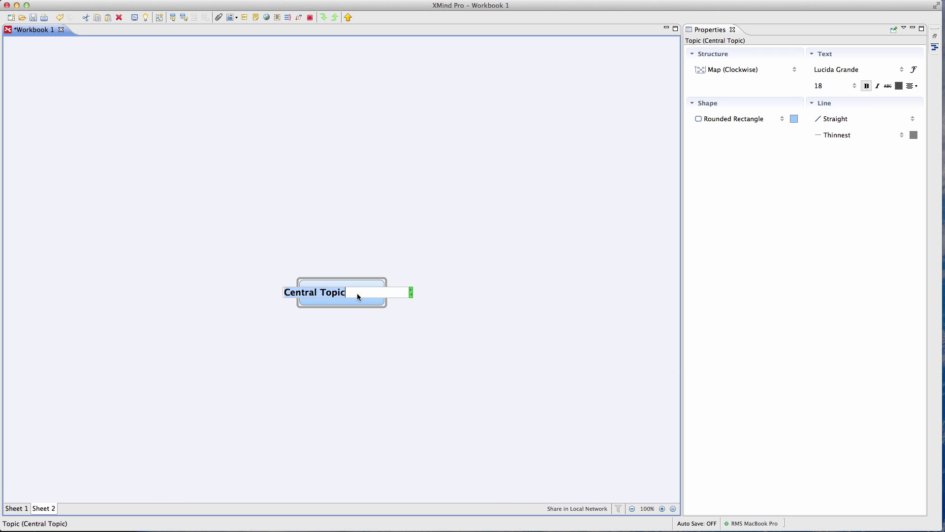
pyautogui.write('Implementation')
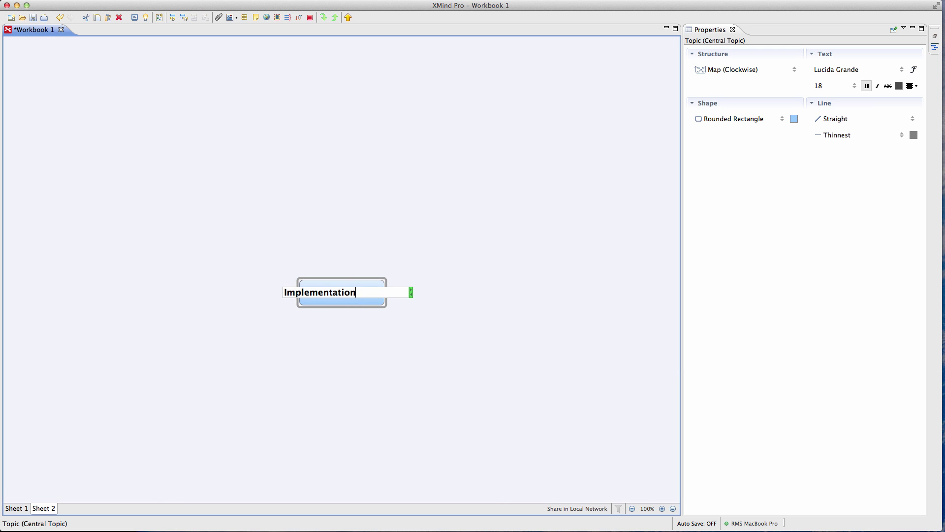
pyautogui.press('Return')
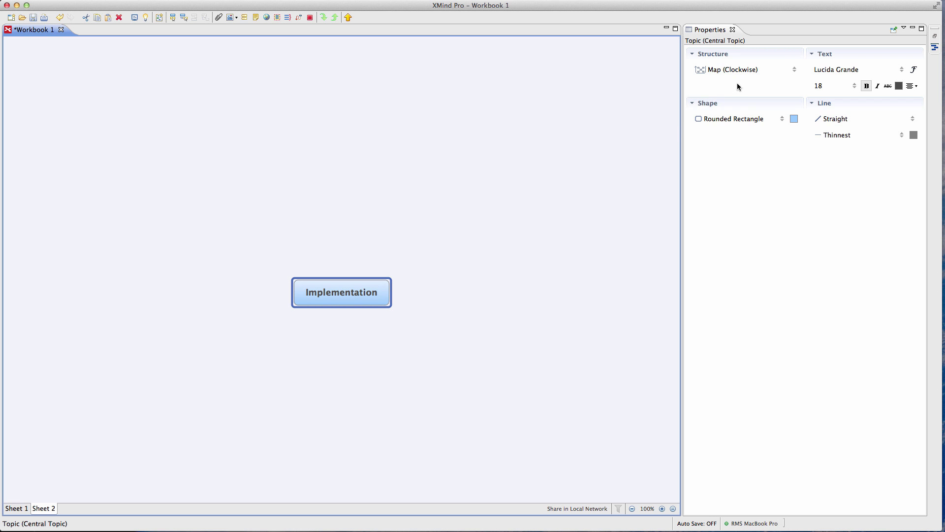
pyautogui.click(777, 71)
pyautogui.click(734, 201)
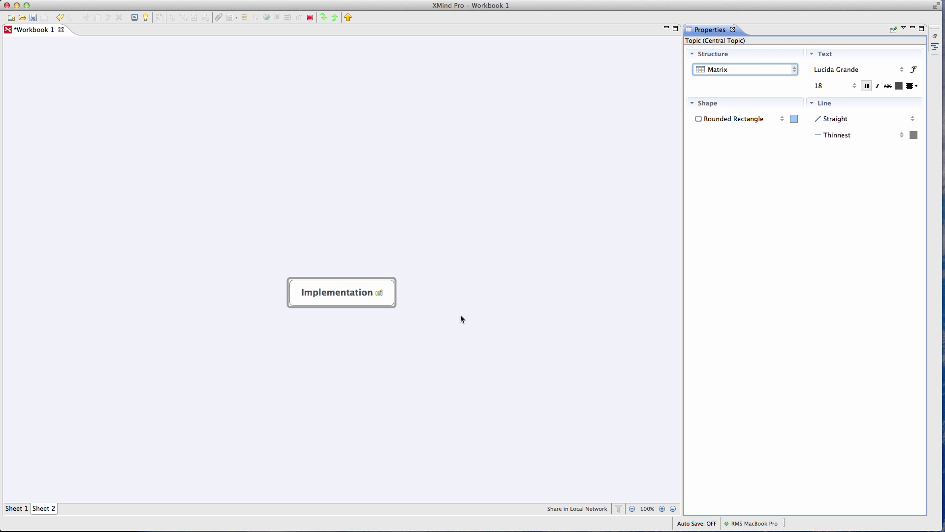
# Step: Add three main topic rows to the Implementation matrix
pyautogui.click(326, 299)
pyautogui.press('Tab')
pyautogui.click(332, 294)
pyautogui.press('Tab')
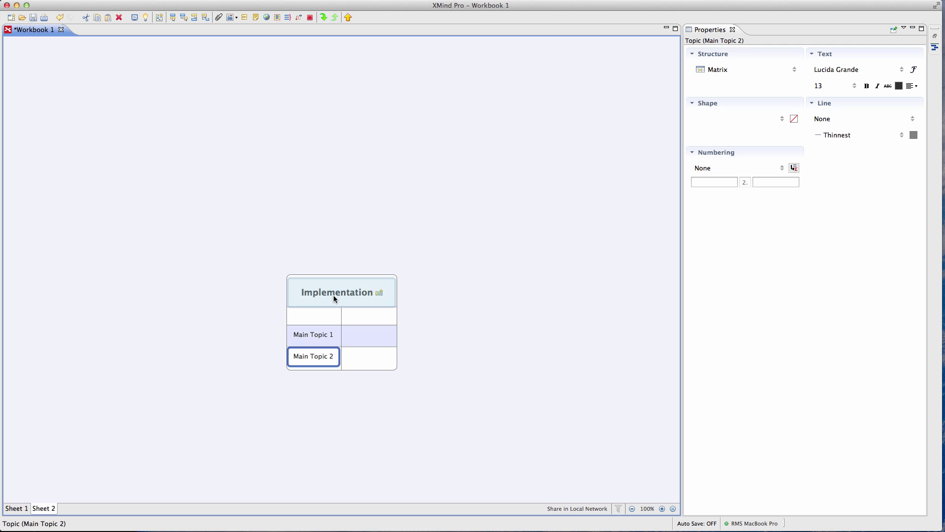
pyautogui.click(332, 293)
pyautogui.press('Tab')
pyautogui.click(452, 393)
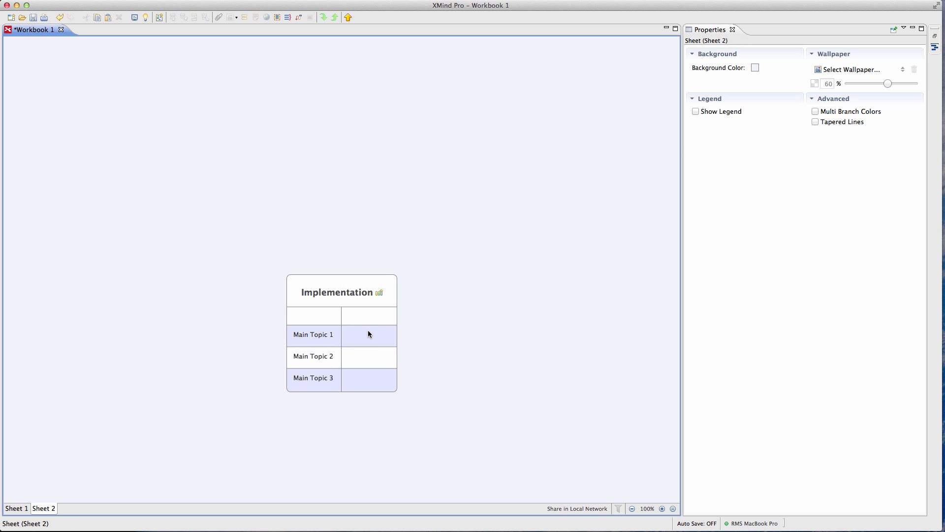
# Step: Check the option menus for Implementation and Main Topic 1, closing them unchanged
pyautogui.click(371, 328)
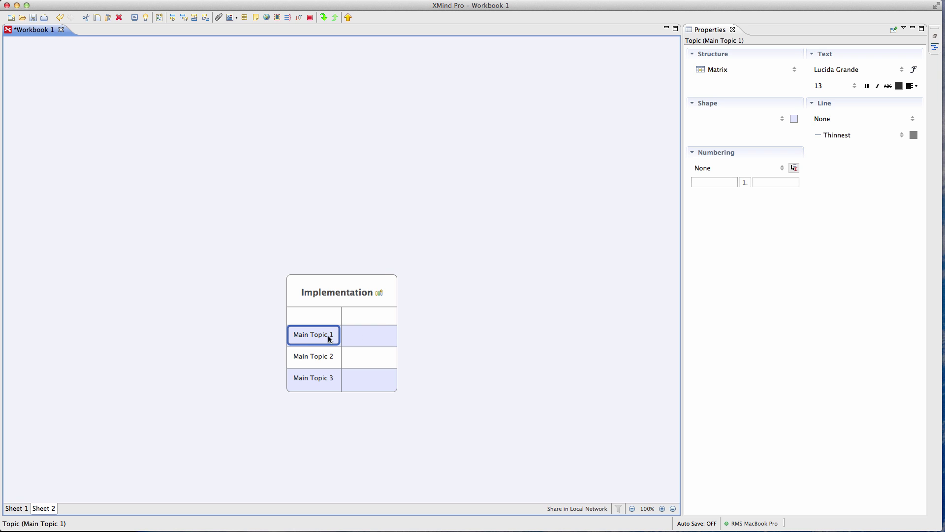
pyautogui.scroll(-2, 338, 203)
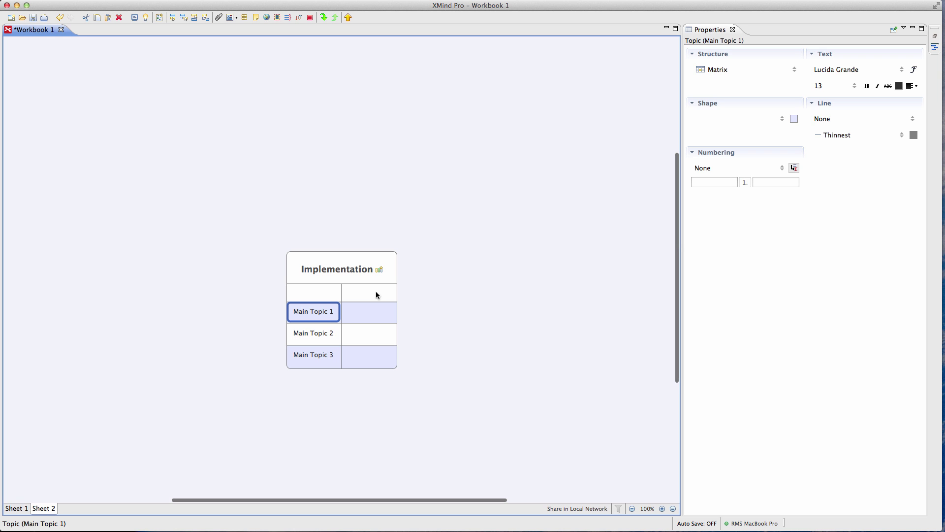
pyautogui.rightClick(344, 262)
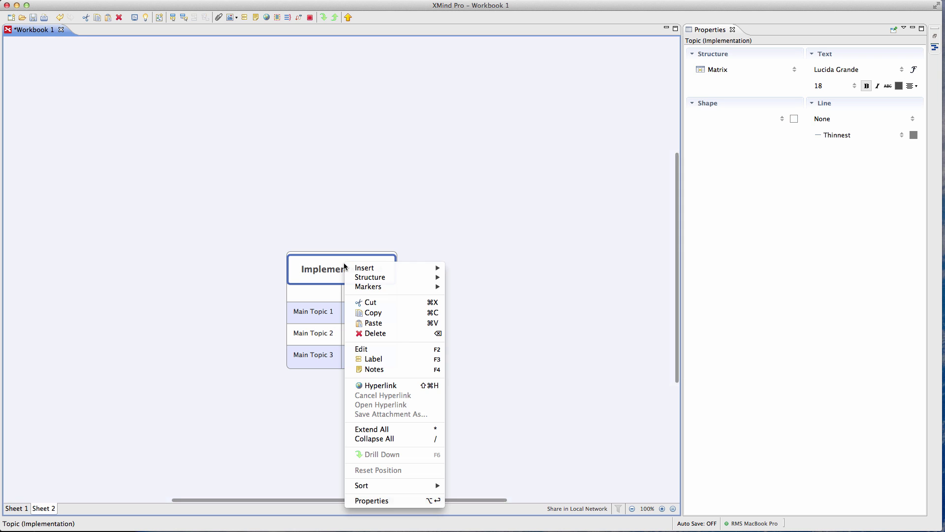
pyautogui.moveTo(345, 264)
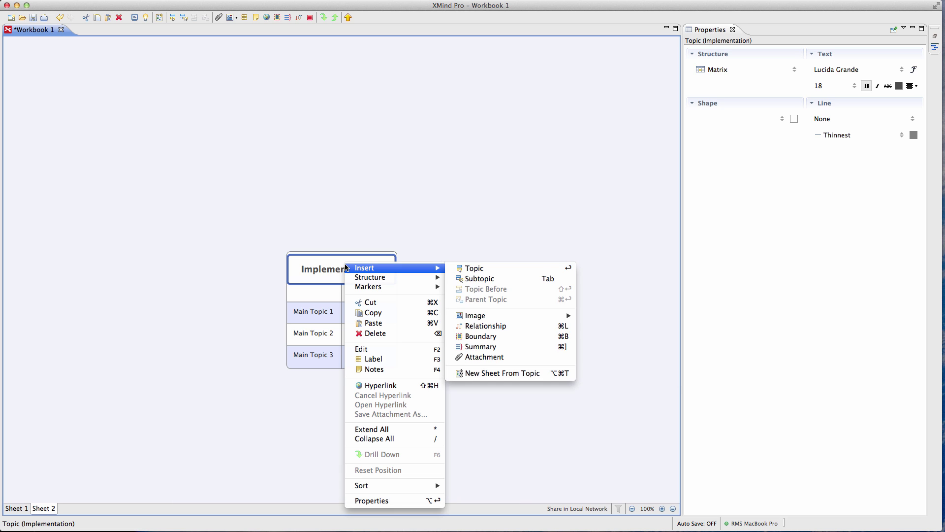
pyautogui.click(408, 233)
pyautogui.click(319, 319)
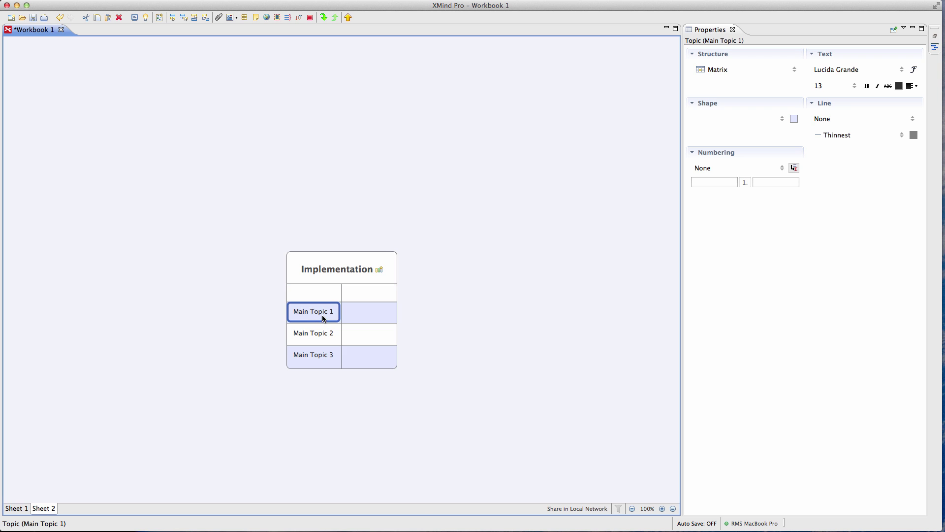
pyautogui.rightClick(323, 316)
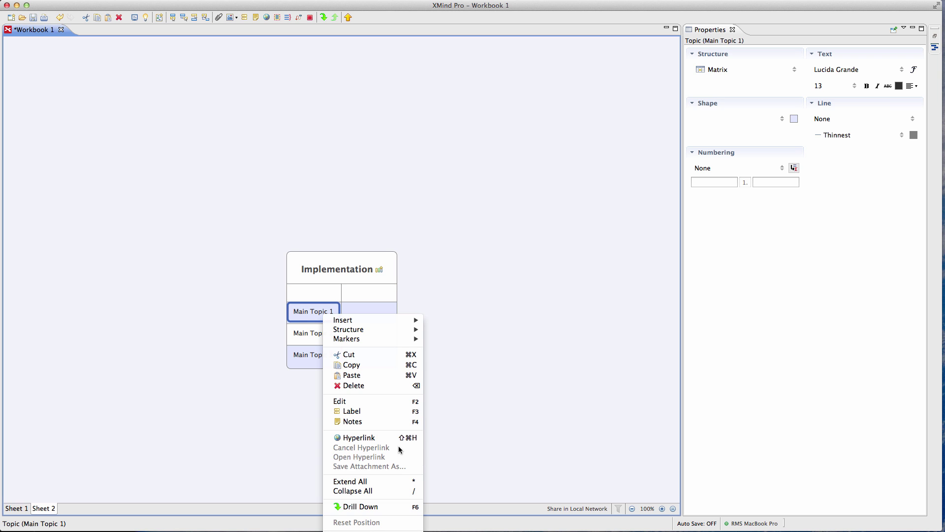
pyautogui.click(526, 420)
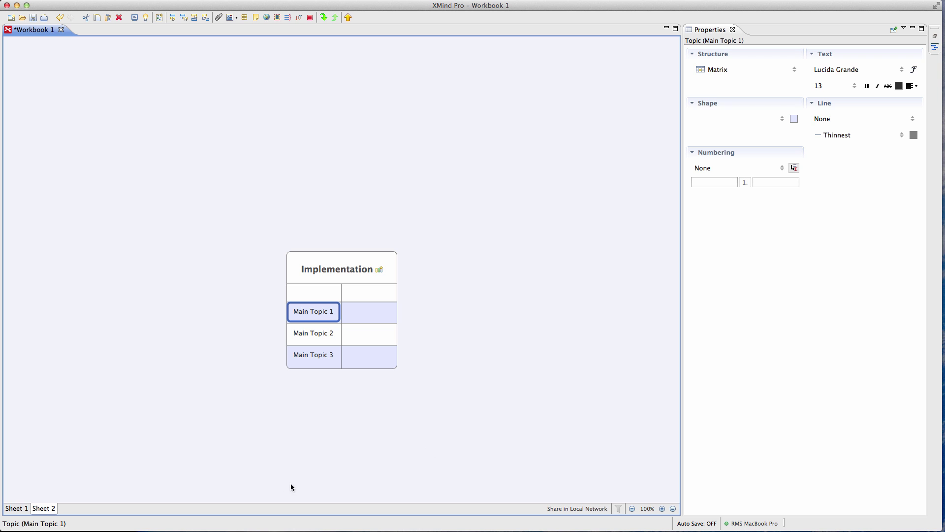
# Step: Rename the first two sheets '100k Project' and 'Task List'
pyautogui.click(20, 509)
pyautogui.moveTo(45, 511)
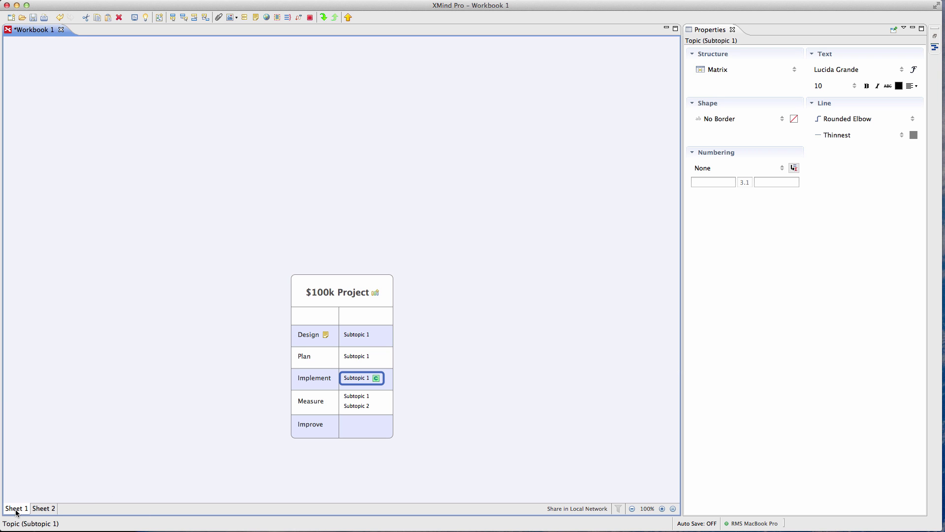
pyautogui.doubleClick(27, 508)
pyautogui.write('Pro')
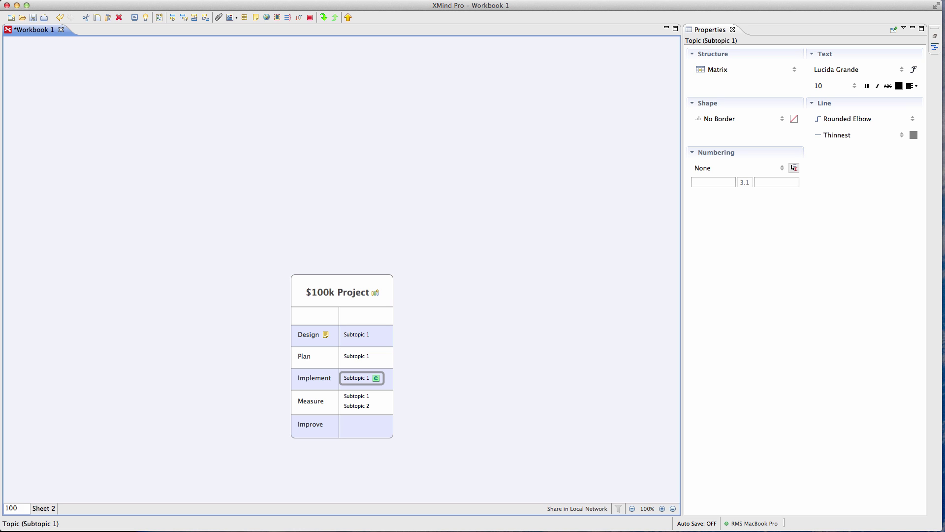
pyautogui.write(' Project')
pyautogui.click(74, 490)
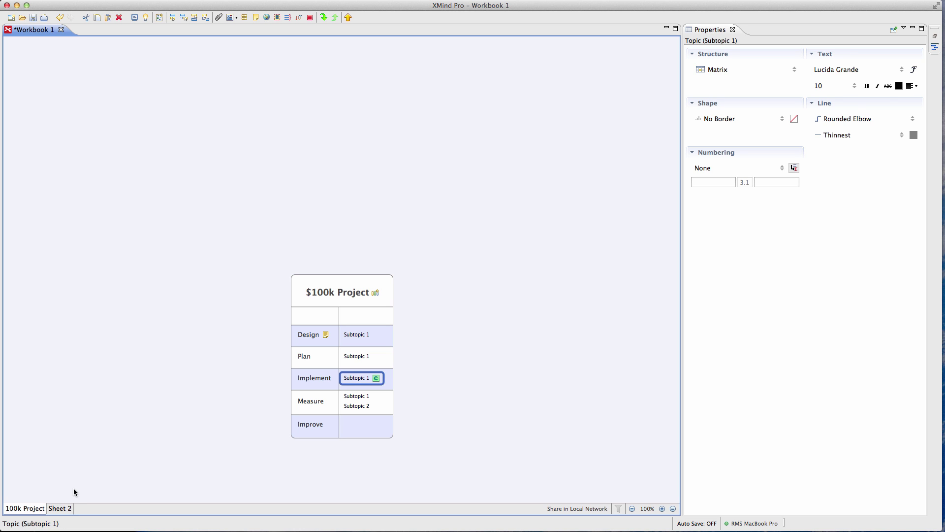
pyautogui.doubleClick(69, 508)
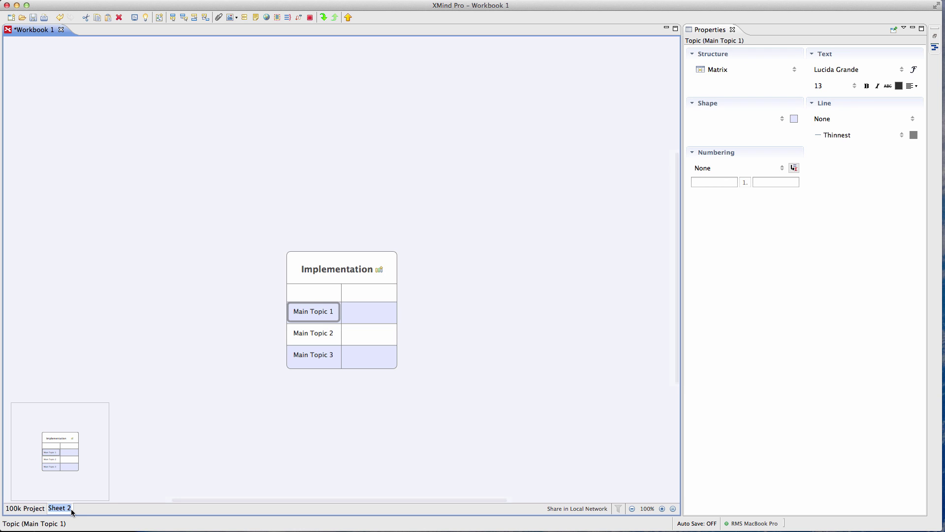
pyautogui.write('Task List')
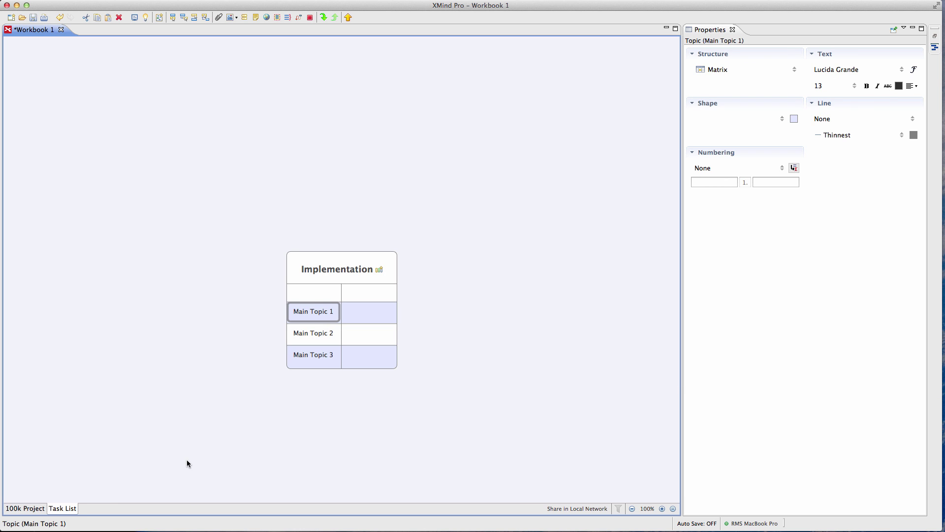
pyautogui.click(186, 462)
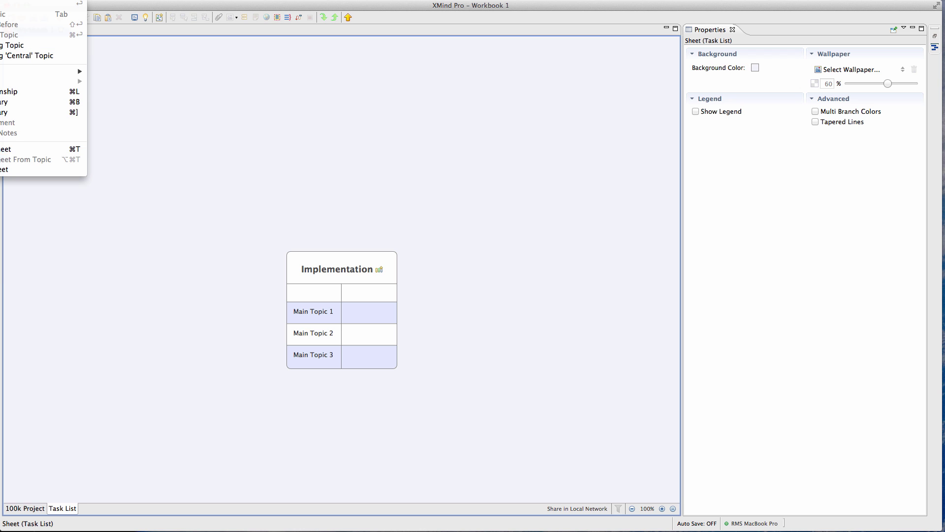
# Step: Add a third sheet named 'Resources'
pyautogui.click(20, 149)
pyautogui.doubleClick(98, 508)
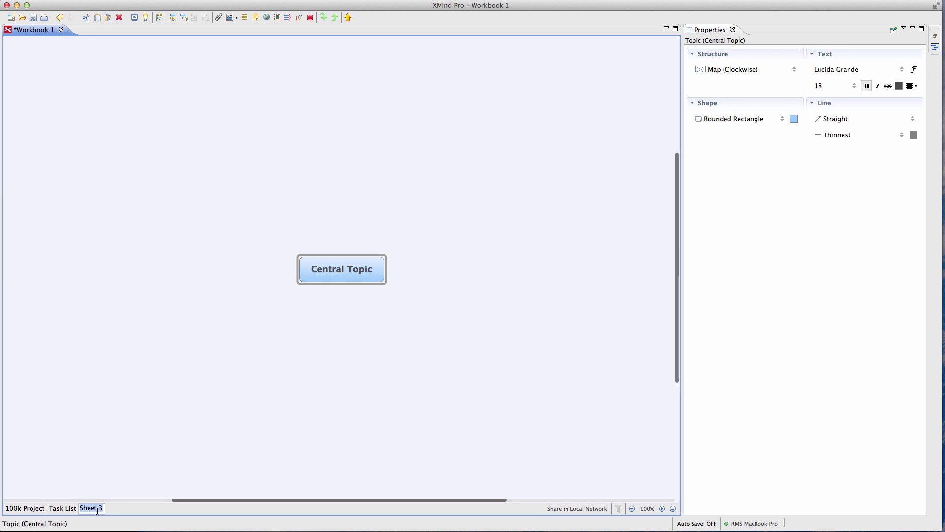
pyautogui.write('Reso')
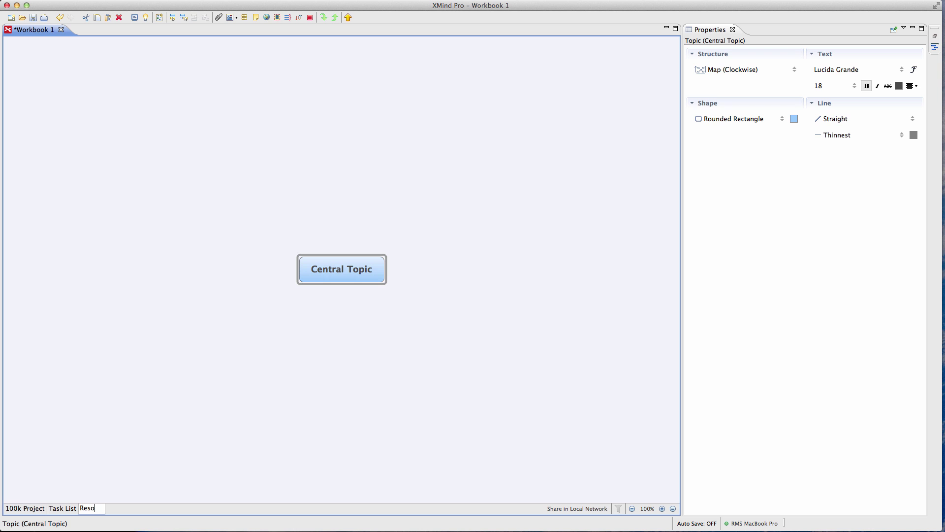
pyautogui.write('urces')
pyautogui.click(103, 514)
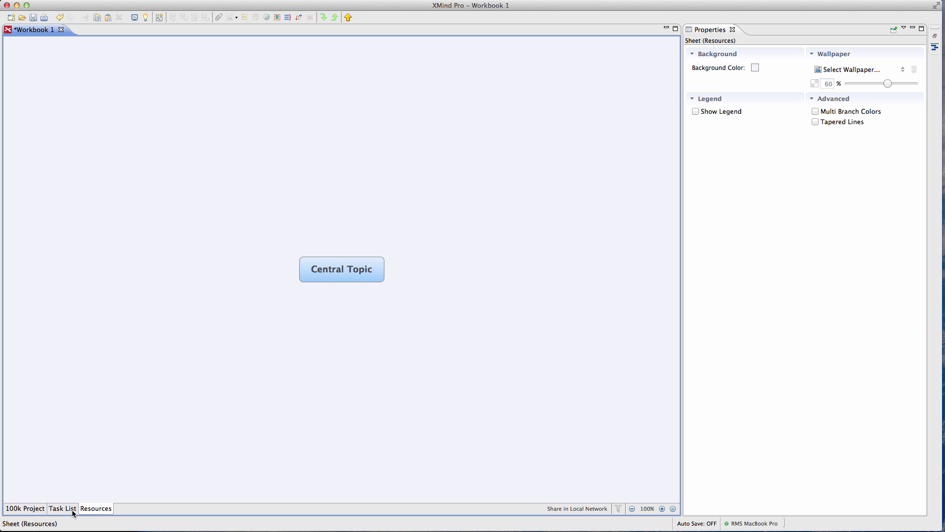
# Step: Look over the Task List and 100k Project sheets, then go to the Resources sheet
pyautogui.moveTo(71, 512)
pyautogui.click(65, 512)
pyautogui.click(25, 508)
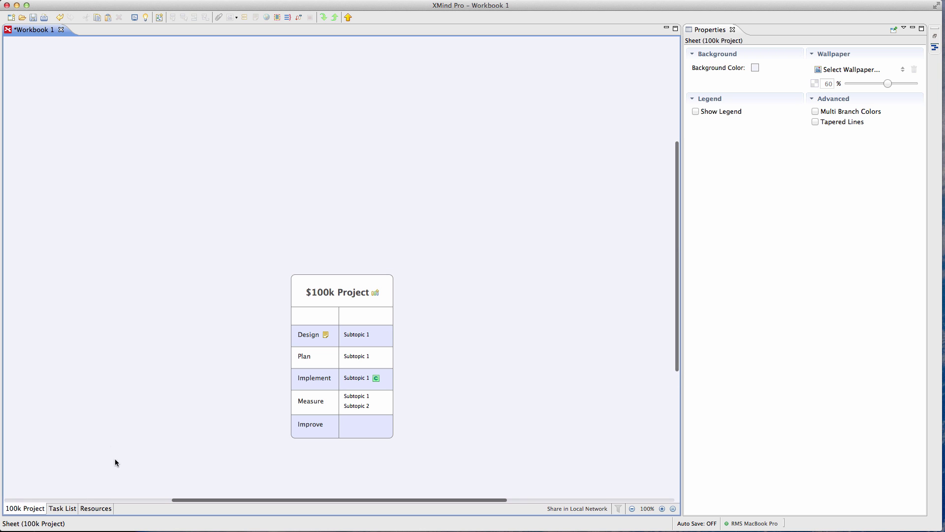
pyautogui.scroll(-3, 232, 387)
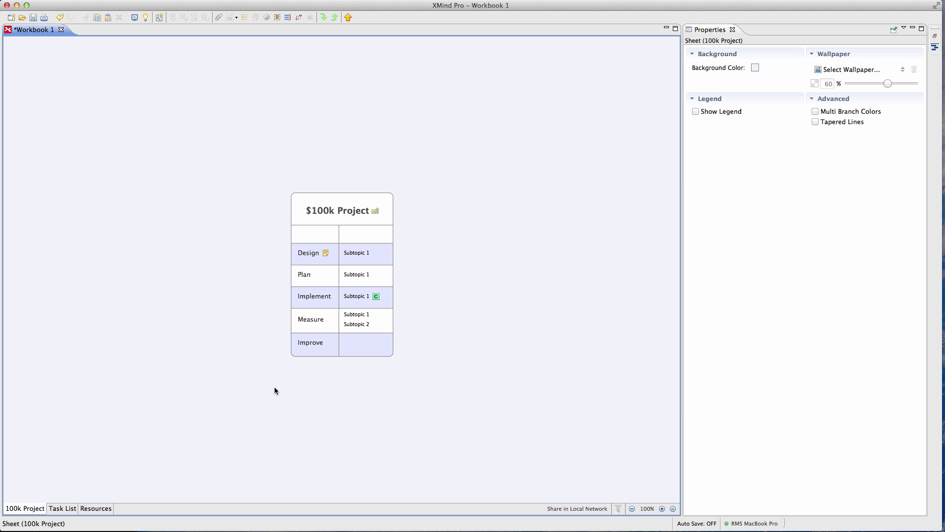
pyautogui.click(101, 509)
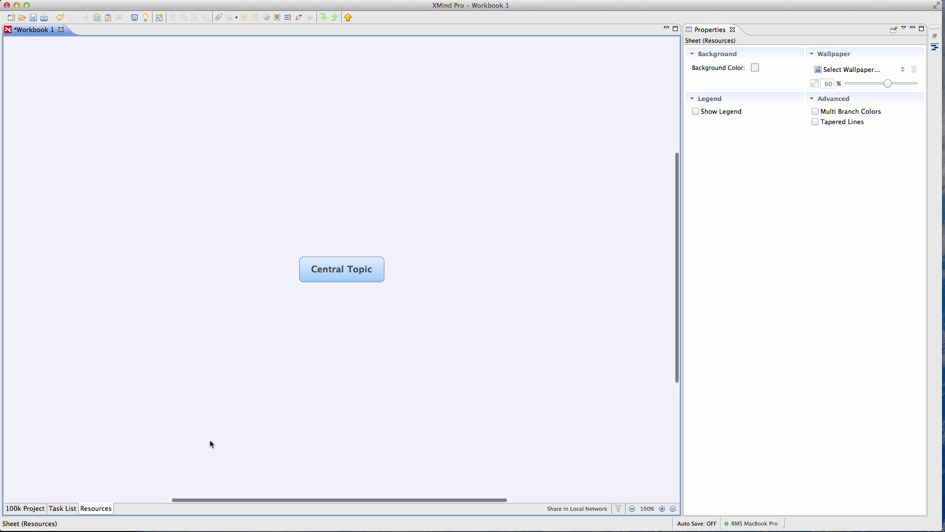
# Step: Add Main Topic 1 under Central Topic with a web link to trello.com
pyautogui.rightClick(339, 272)
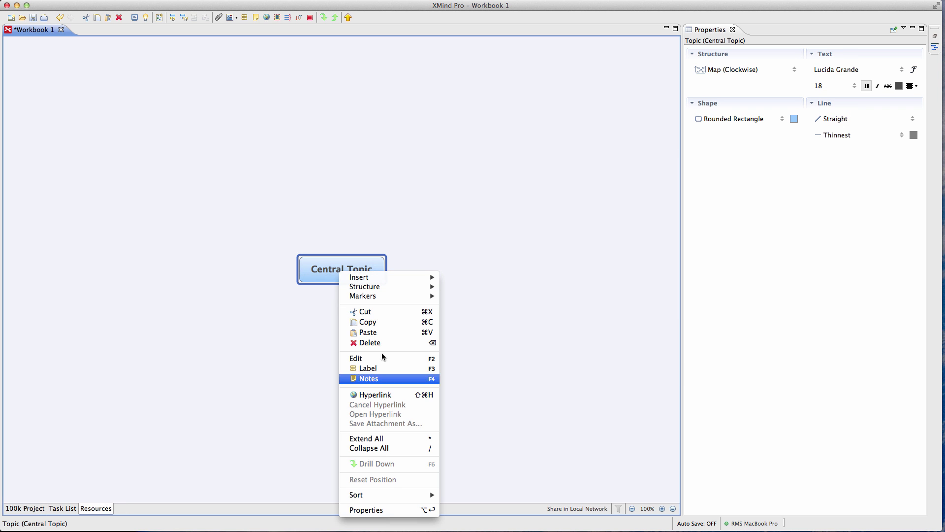
pyautogui.click(334, 281)
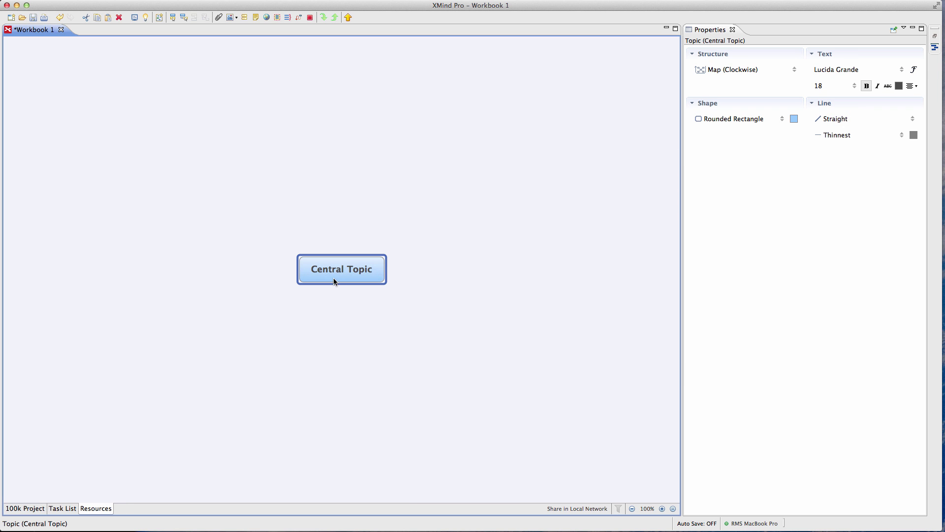
pyautogui.press('Tab')
pyautogui.rightClick(432, 237)
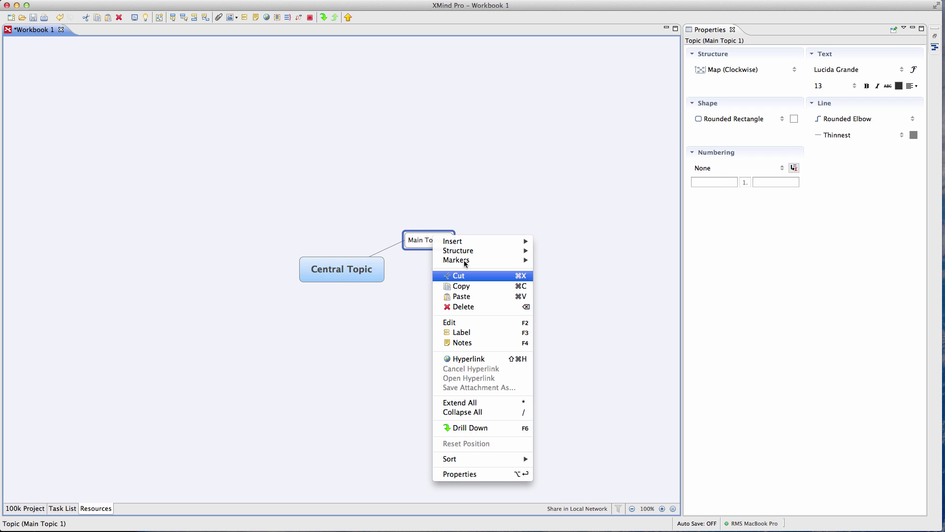
pyautogui.click(470, 359)
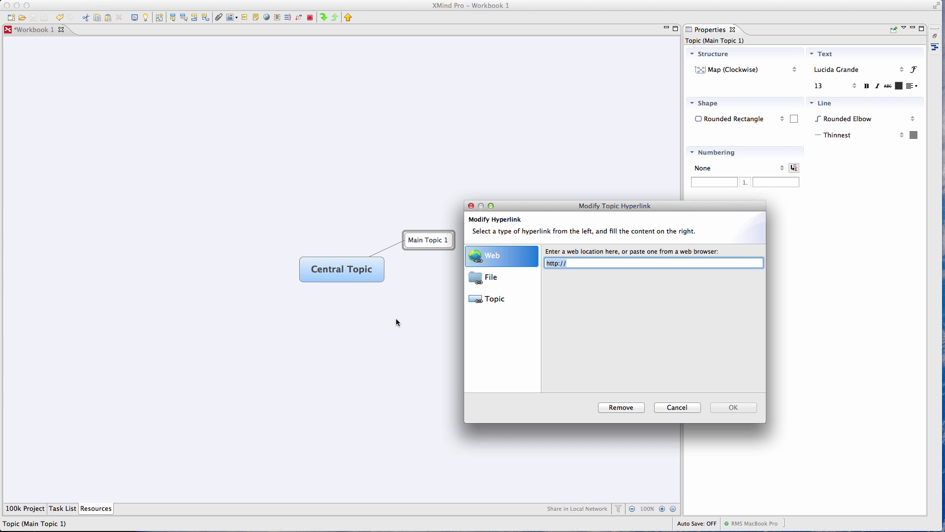
pyautogui.click(579, 260)
pyautogui.write('trelloo.com')
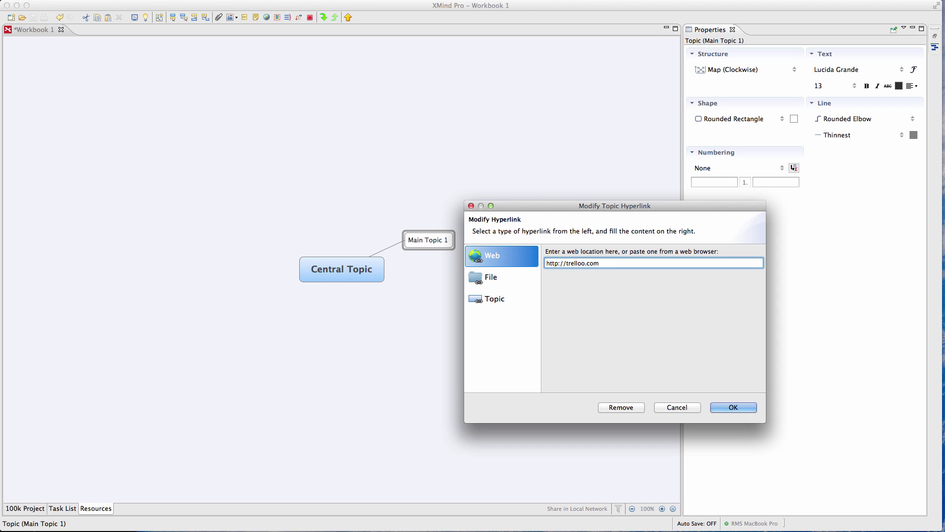
pyautogui.press('BackSpace')
pyautogui.press('BackSpace')
pyautogui.press('BackSpace')
pyautogui.press('BackSpace')
pyautogui.press('BackSpace')
pyautogui.write('.com')
pyautogui.click(732, 408)
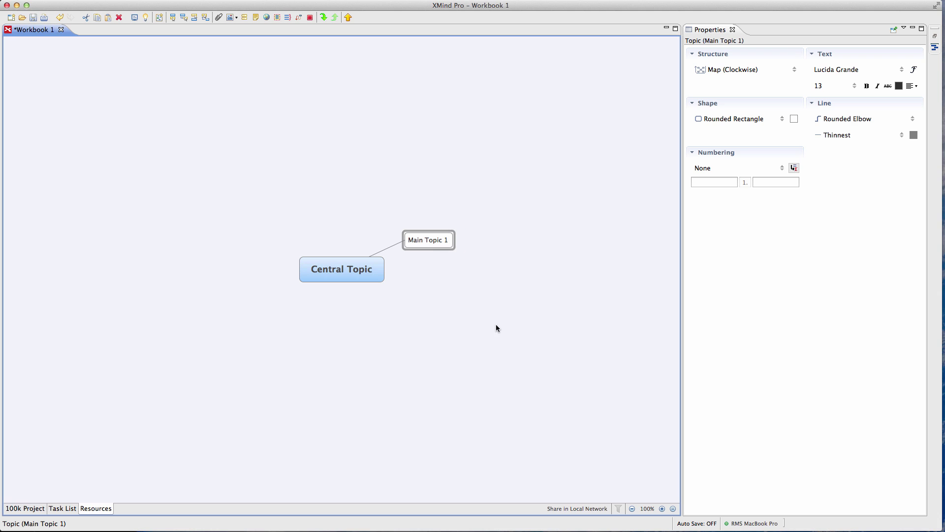
# Step: Add a second topic under Central Topic and name it LastPass
pyautogui.rightClick(365, 274)
pyautogui.moveTo(381, 281)
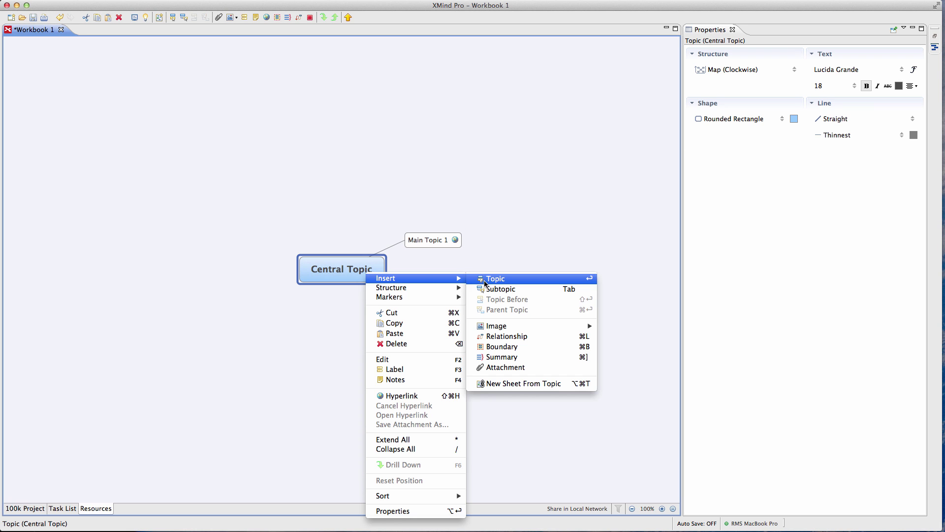
pyautogui.click(501, 289)
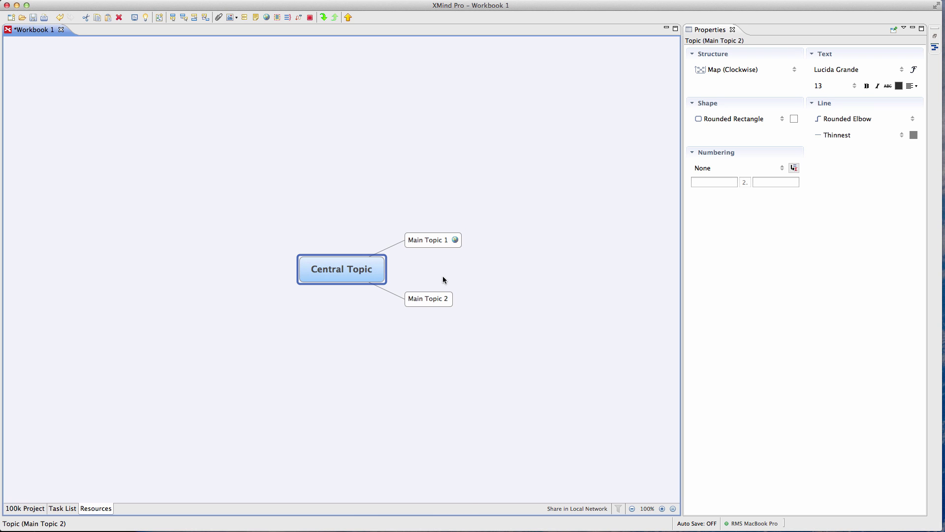
pyautogui.doubleClick(434, 305)
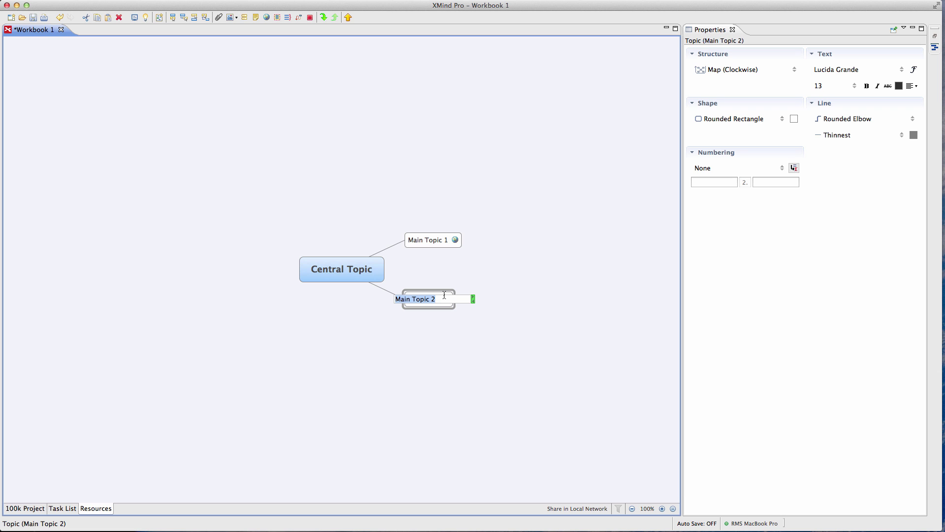
pyautogui.write('LastPass')
pyautogui.click(465, 340)
pyautogui.rightClick(422, 299)
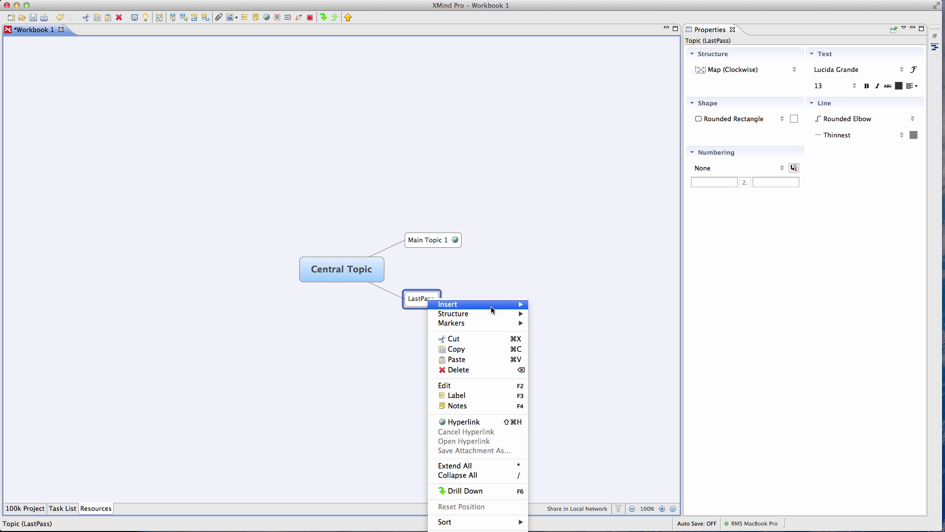
pyautogui.moveTo(491, 309)
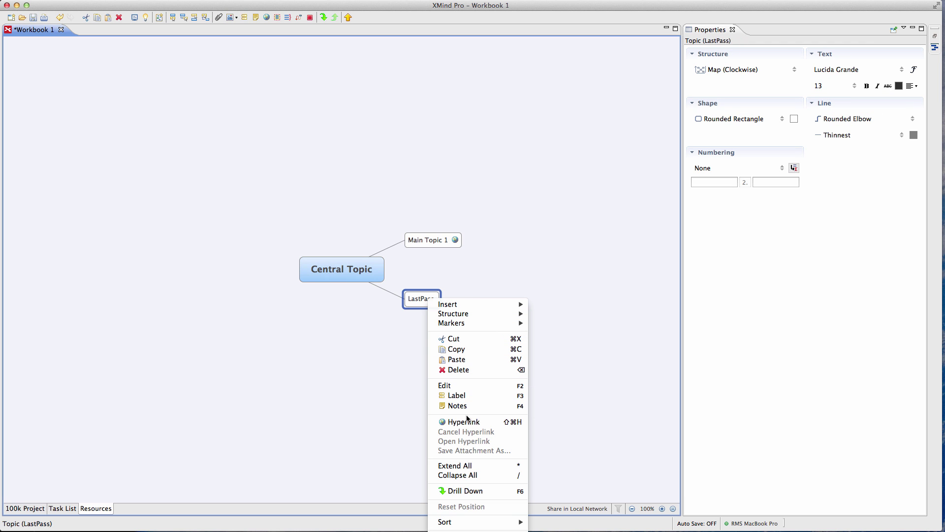
pyautogui.click(463, 422)
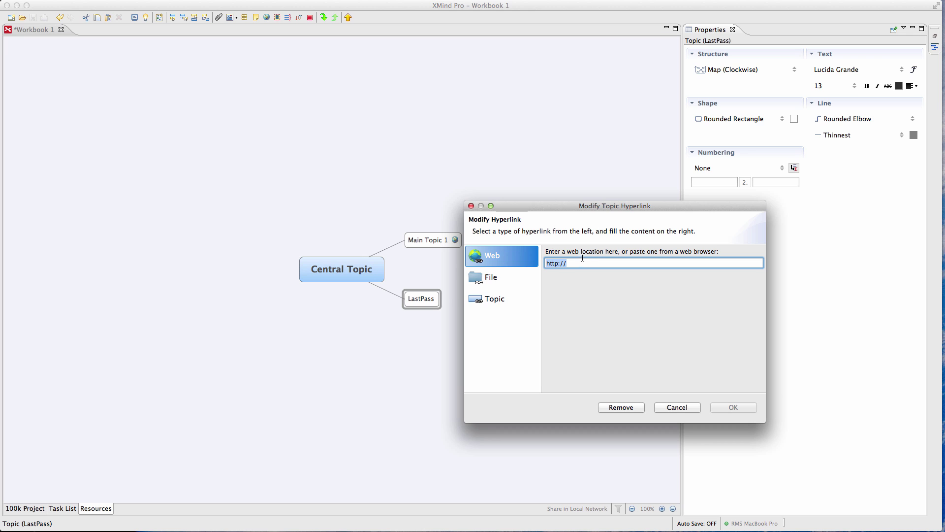
pyautogui.click(581, 261)
pyautogui.write('lasta')
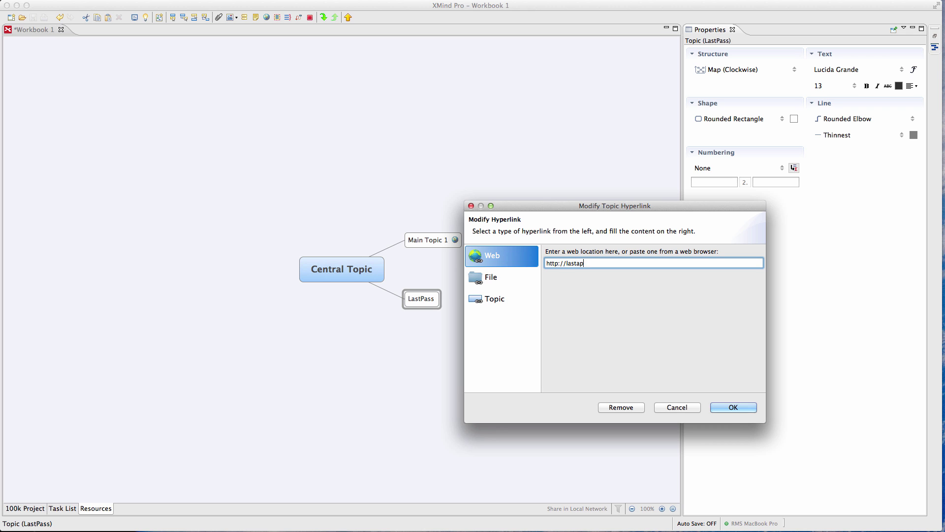
pyautogui.press('BackSpace')
pyautogui.write('pass.com')
pyautogui.click(724, 406)
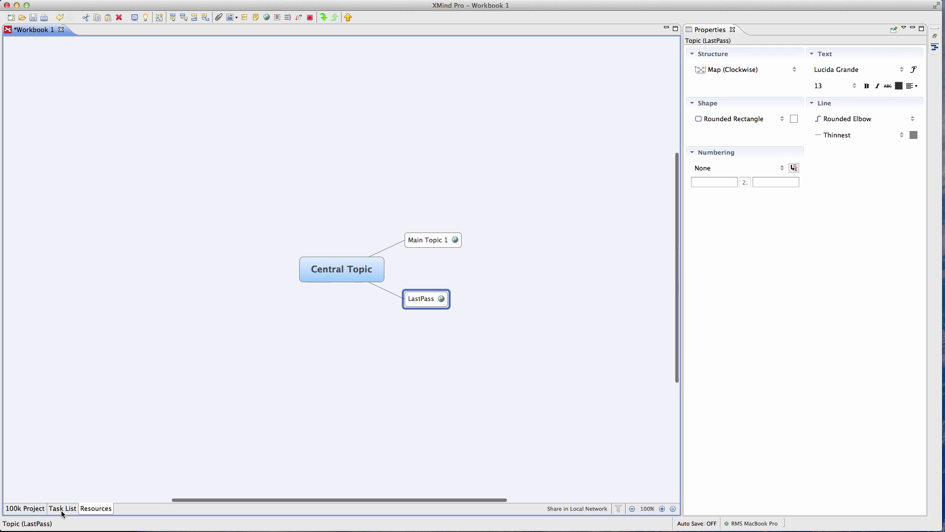
pyautogui.click(34, 509)
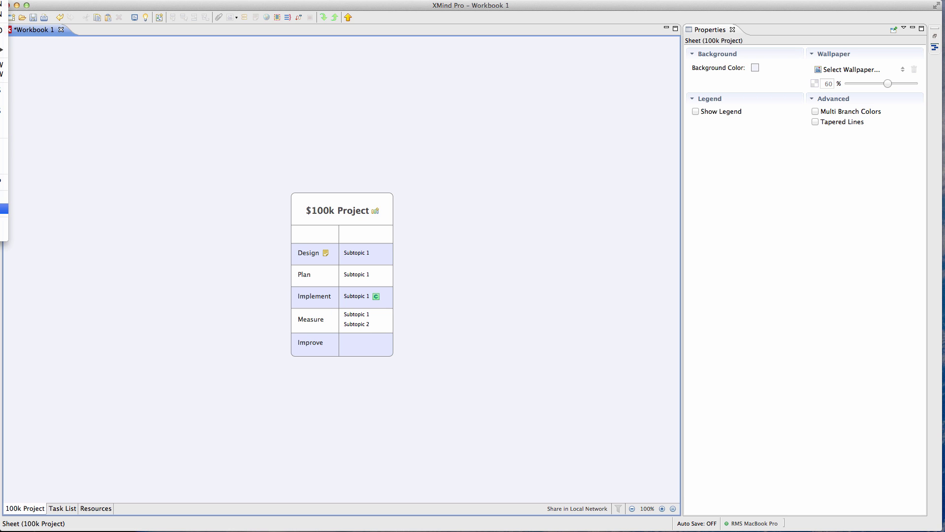
pyautogui.click(250, 90)
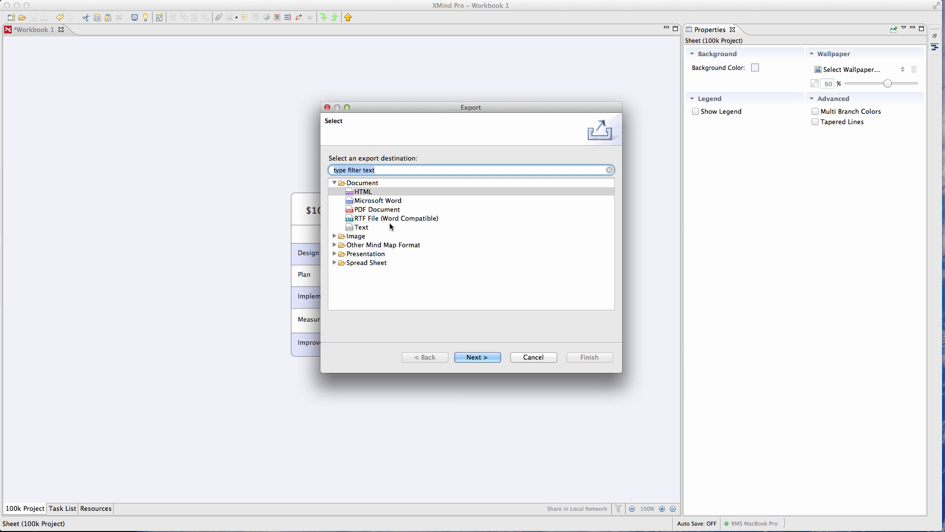
pyautogui.click(335, 263)
pyautogui.click(389, 282)
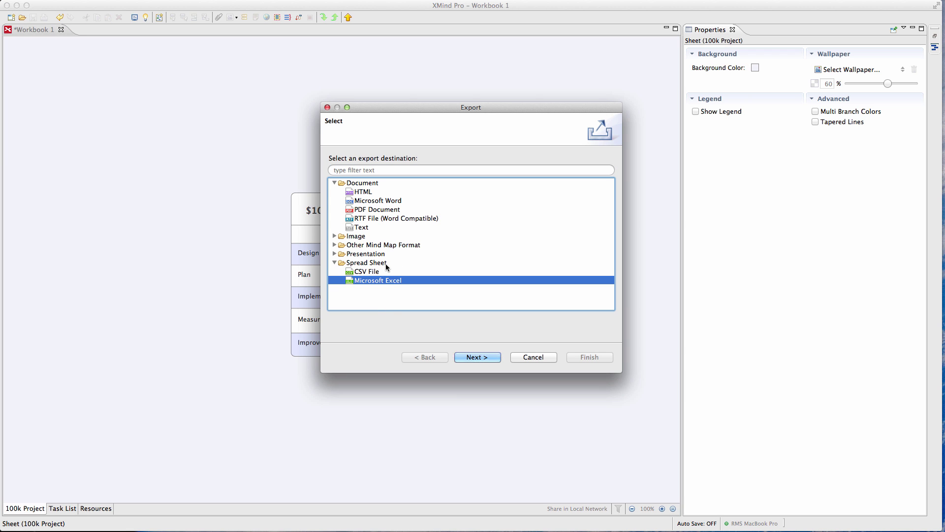
pyautogui.click(335, 254)
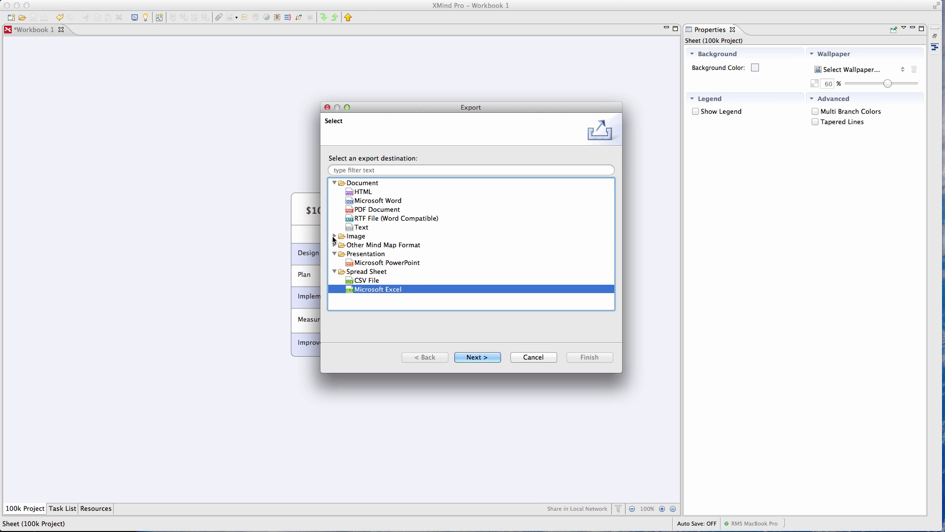
pyautogui.click(387, 211)
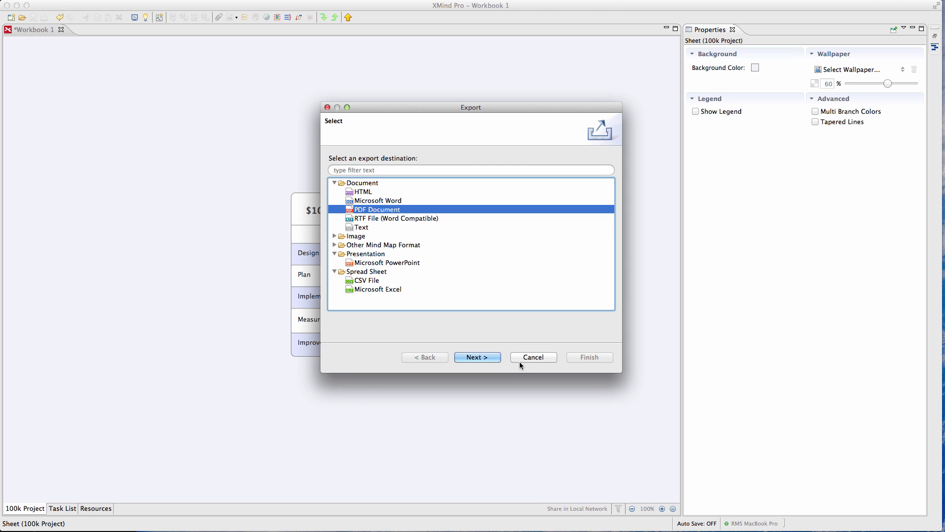
pyautogui.click(534, 358)
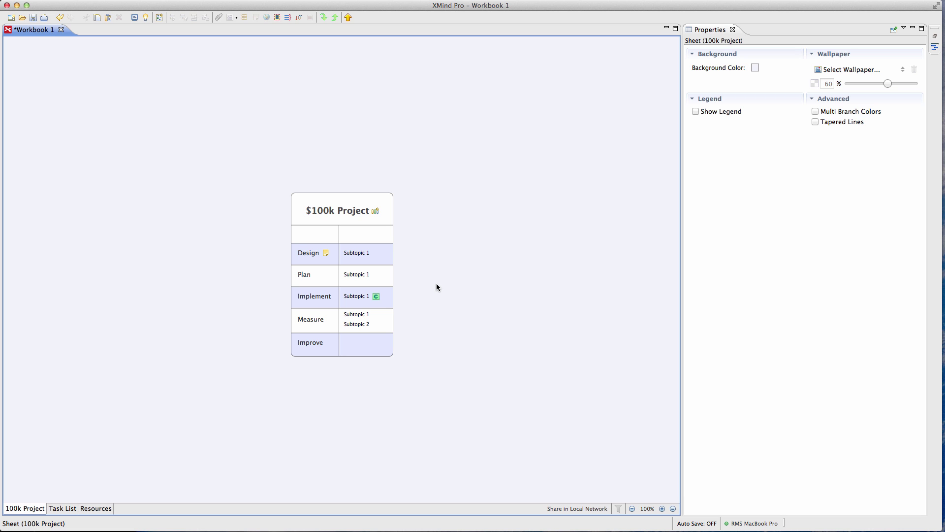
# Step: Select Design's Subtopic 1 in the matrix
pyautogui.hscroll(-2, 436, 287)
pyautogui.hscroll(4, 436, 287)
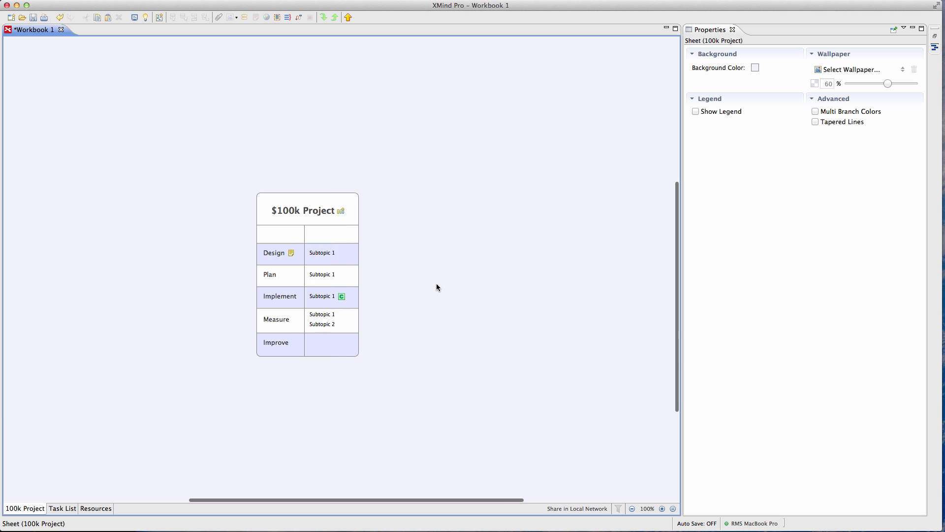
pyautogui.click(313, 252)
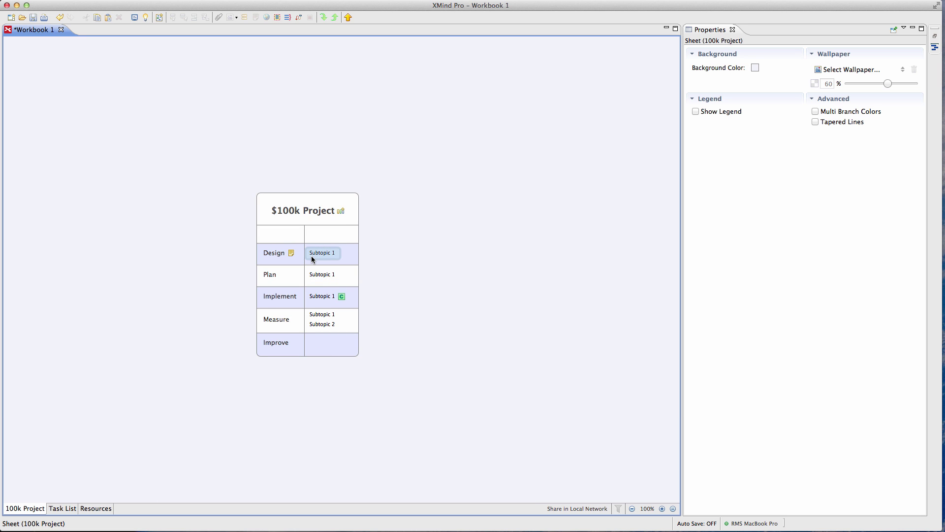
pyautogui.click(313, 257)
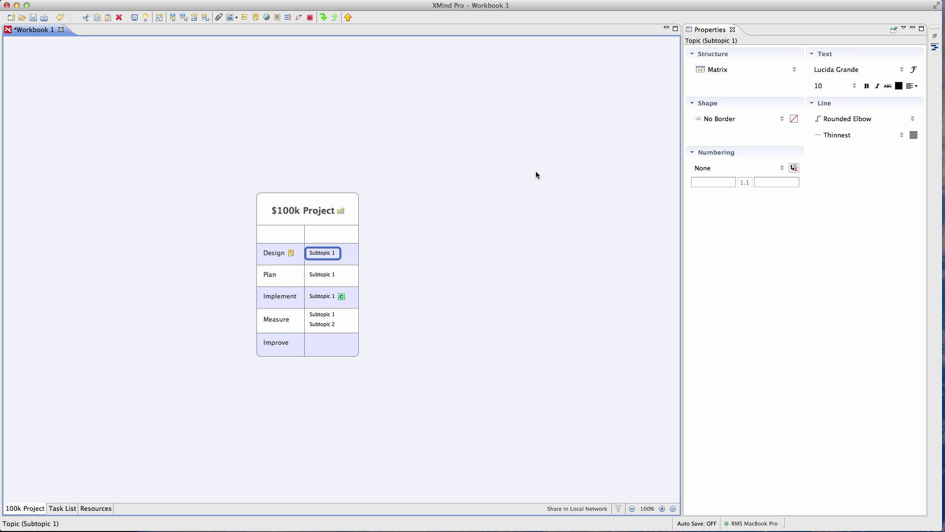
pyautogui.rightClick(322, 251)
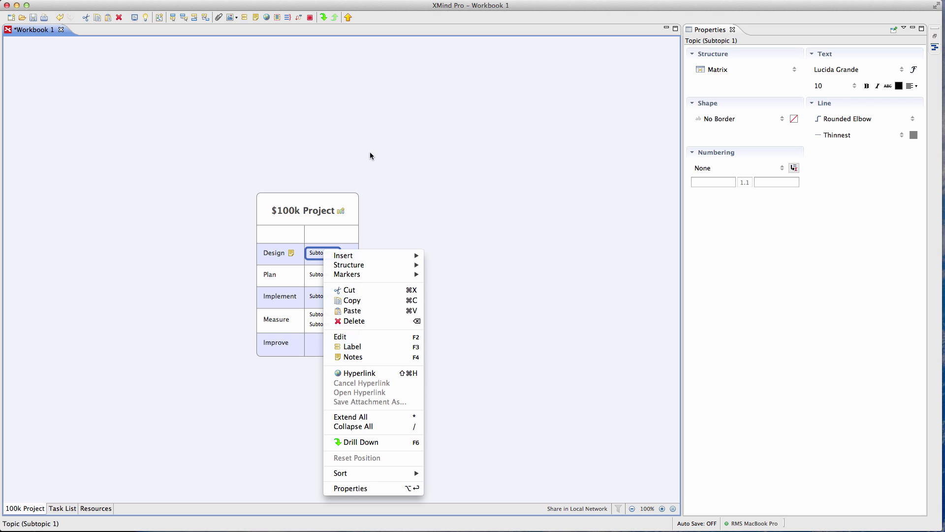
pyautogui.click(227, 69)
# Step: Show the Styles panel, then the Themes panel, and close Themes
pyautogui.click(20, 0)
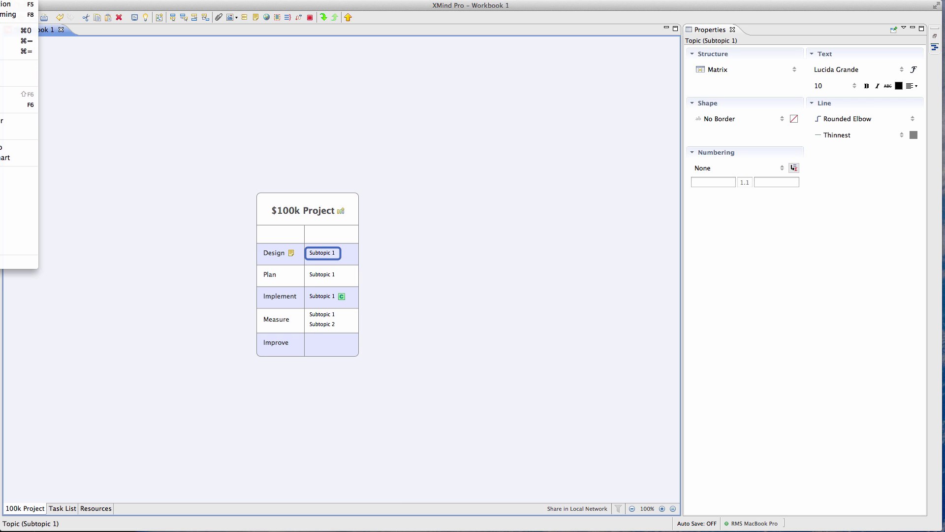
pyautogui.click(19, 226)
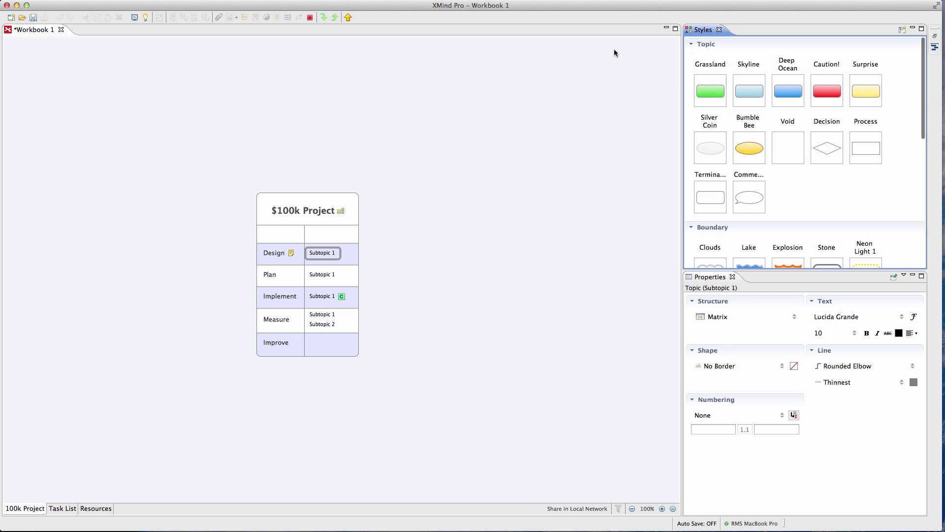
pyautogui.click(1, 1)
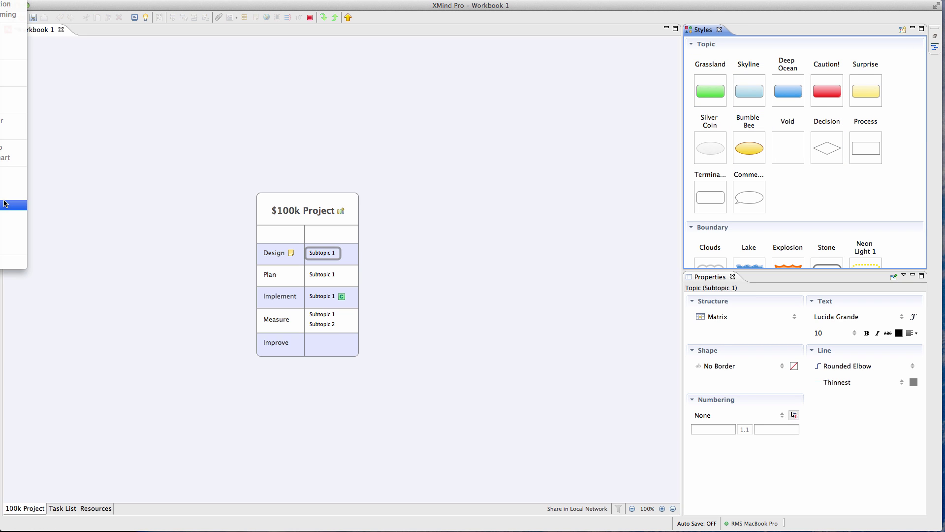
pyautogui.click(14, 236)
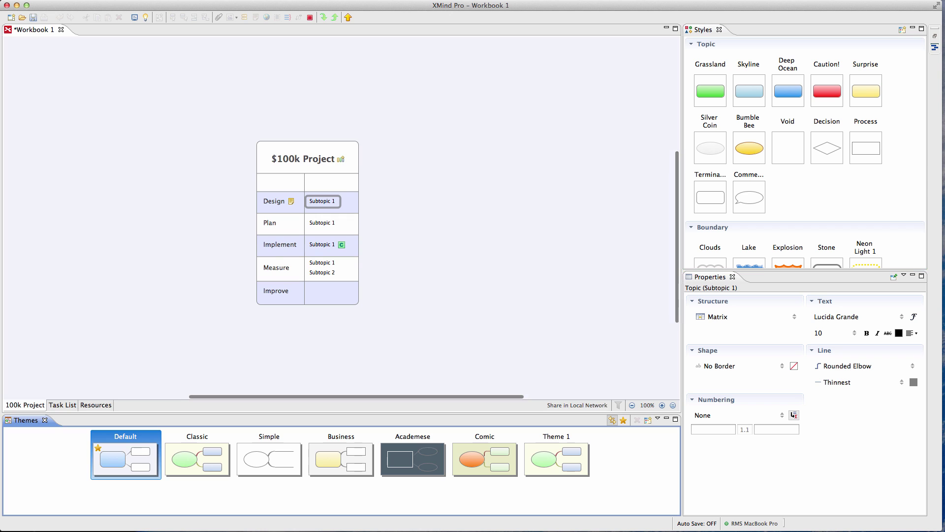
pyautogui.click(44, 420)
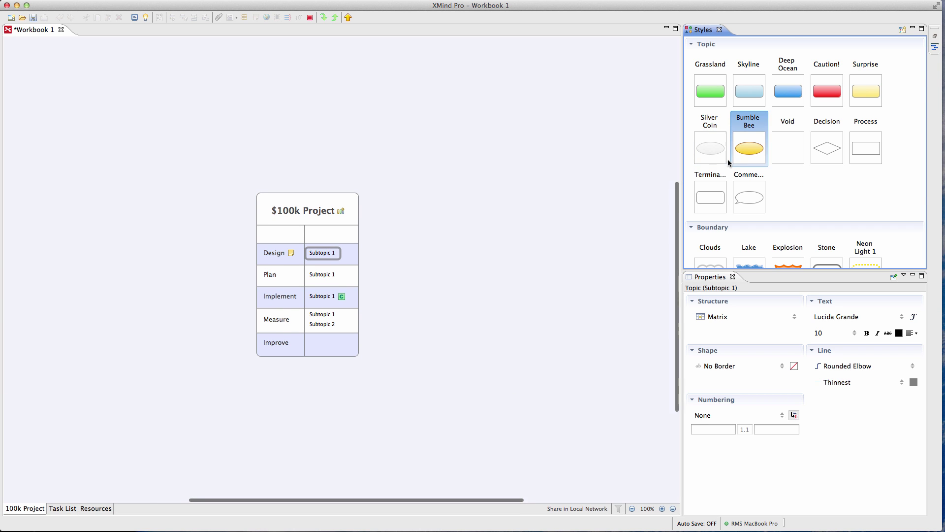
# Step: Show the project as a Gantt chart on a Days timeline
pyautogui.scroll(-10, 737, 166)
pyautogui.click(1, 79)
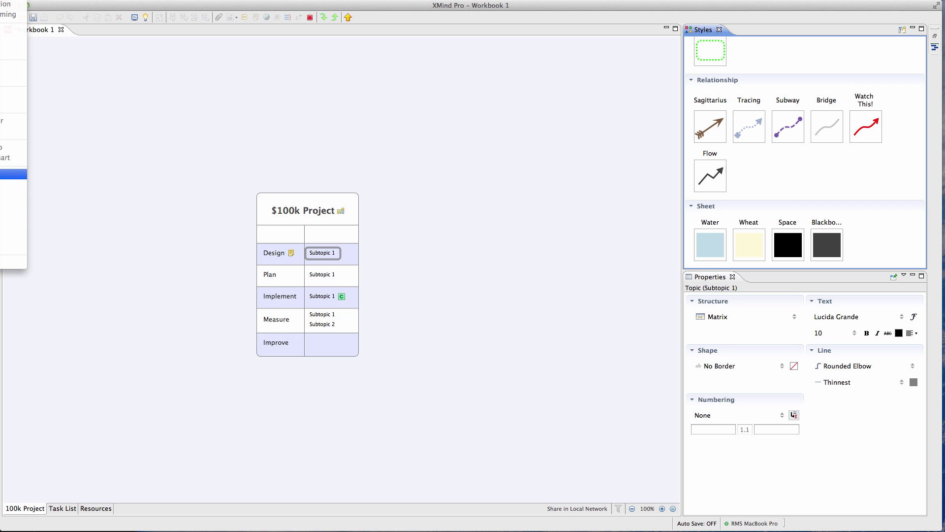
pyautogui.click(13, 184)
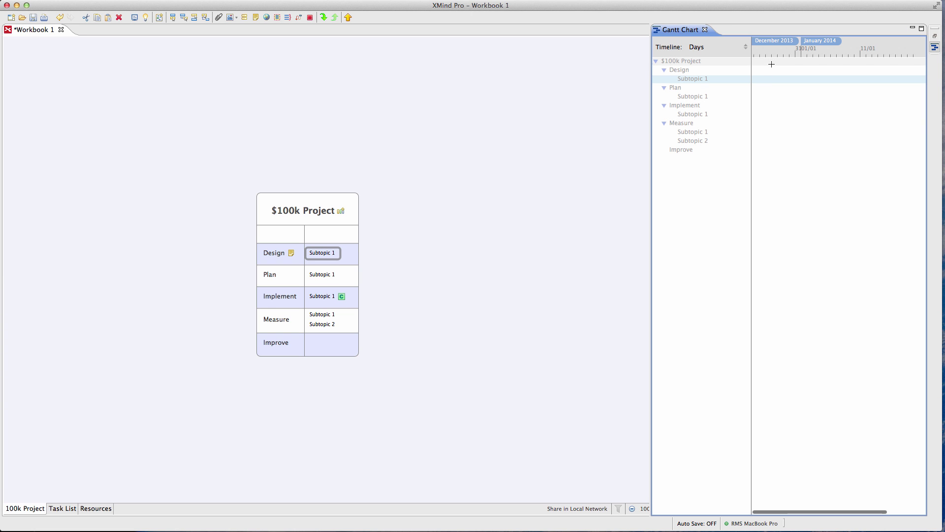
pyautogui.click(20, 0)
pyautogui.press('Left')
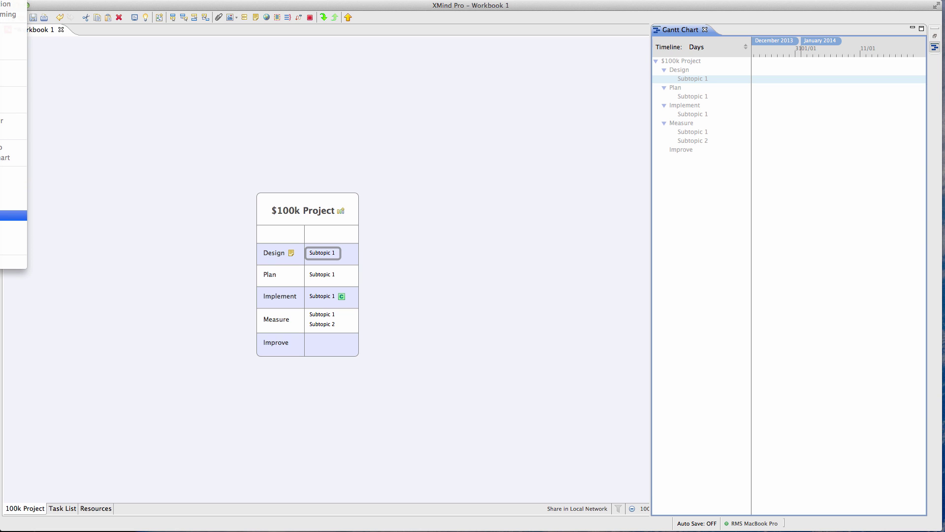
# Step: From the Markers panel, put priority 1 on Design's Subtopic 1 and task progress on Implement's Subtopic 1
pyautogui.click(197, 181)
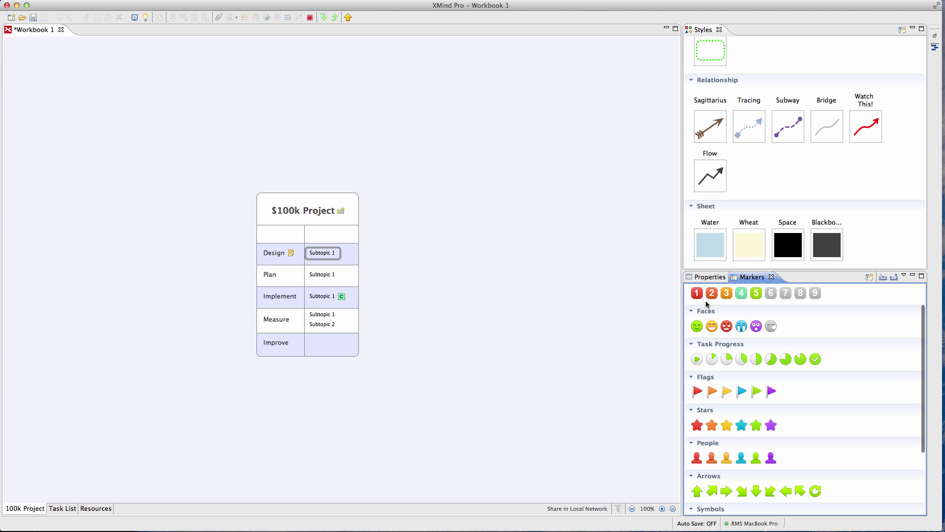
pyautogui.moveTo(697, 294)
pyautogui.mouseDown()
pyautogui.moveTo(395, 280)
pyautogui.moveTo(330, 261)
pyautogui.mouseUp()
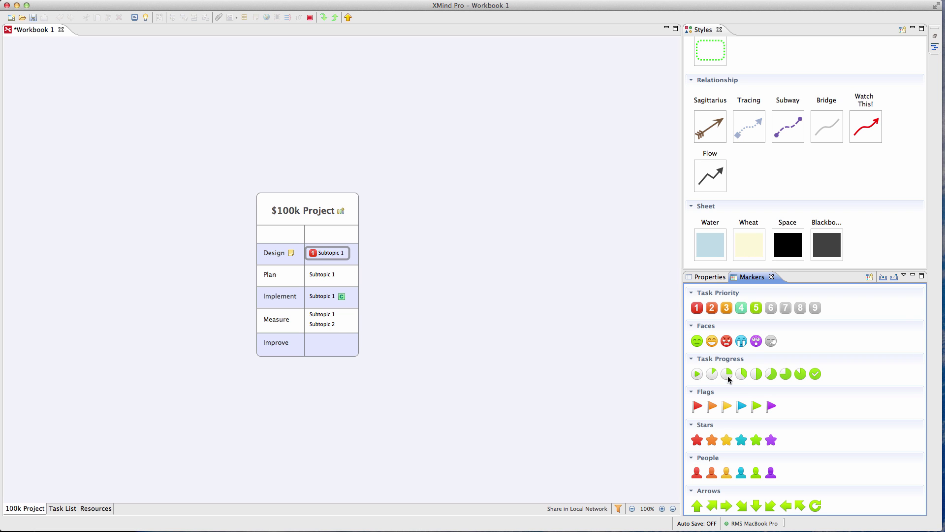
pyautogui.moveTo(728, 377)
pyautogui.mouseDown()
pyautogui.moveTo(355, 321)
pyautogui.moveTo(335, 296)
pyautogui.mouseUp()
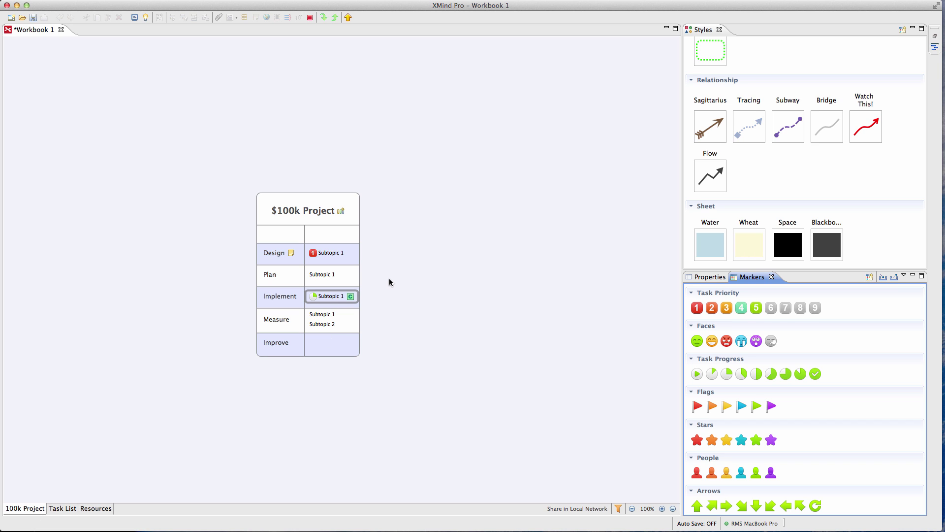
pyautogui.rightClick(323, 301)
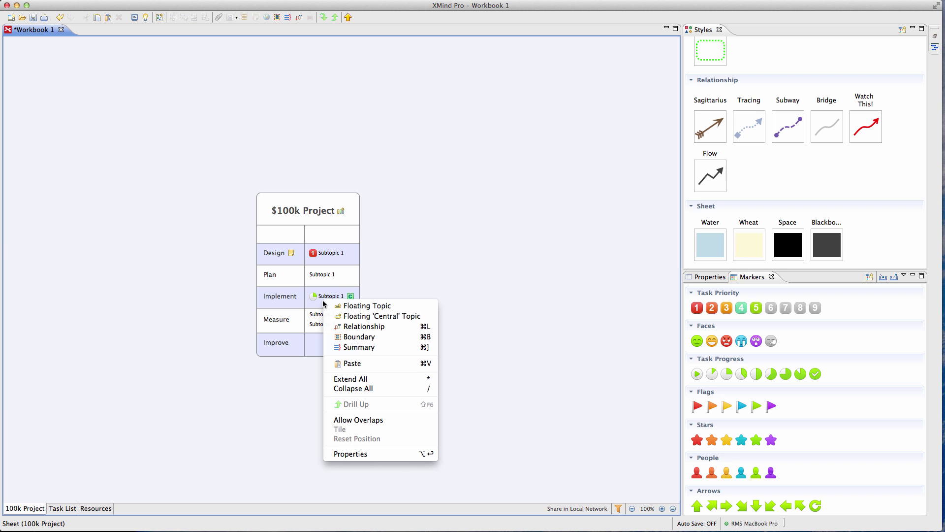
pyautogui.click(438, 284)
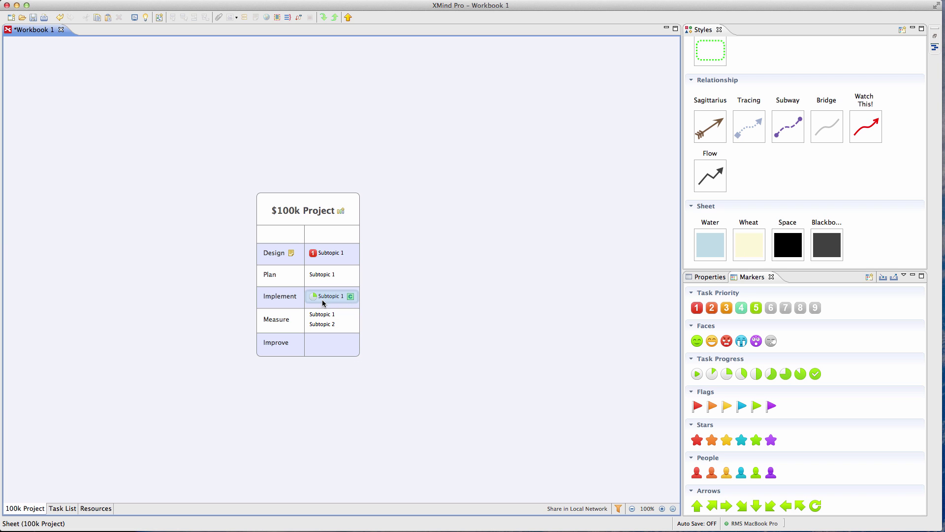
pyautogui.click(324, 300)
pyautogui.click(445, 275)
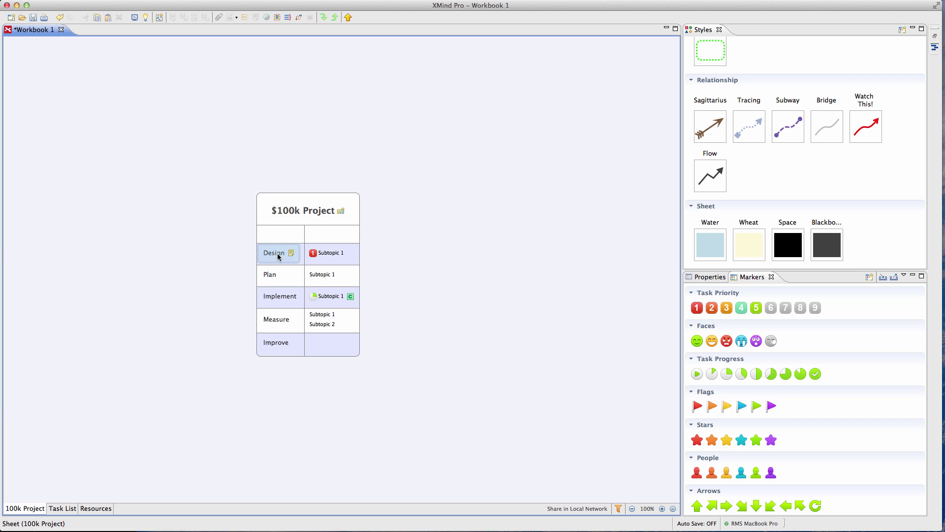
# Step: Move priority 1 onto Design, then add priorities 2, 3, 4, 5 to Plan, Implement, Measure, Improve
pyautogui.moveTo(313, 253); pyautogui.dragTo(270, 257)
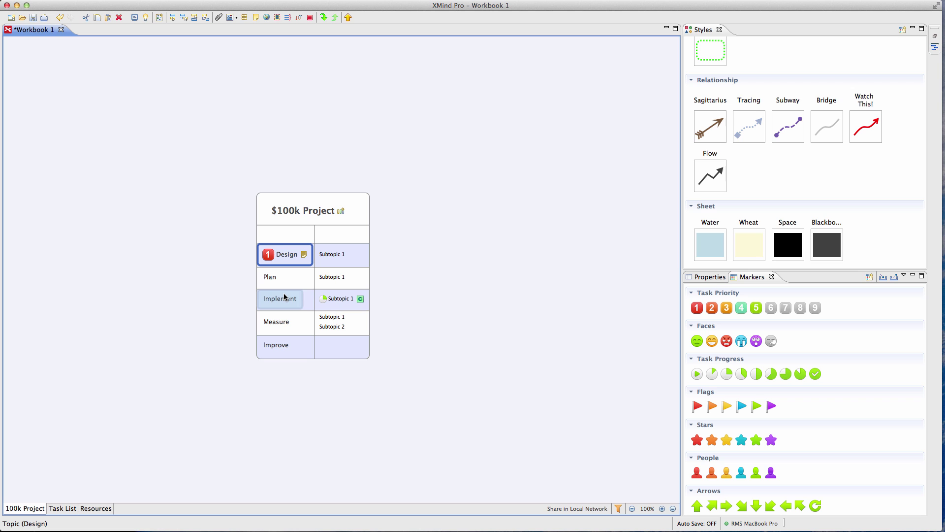
pyautogui.moveTo(712, 308)
pyautogui.mouseDown()
pyautogui.moveTo(416, 305)
pyautogui.moveTo(270, 278)
pyautogui.mouseUp()
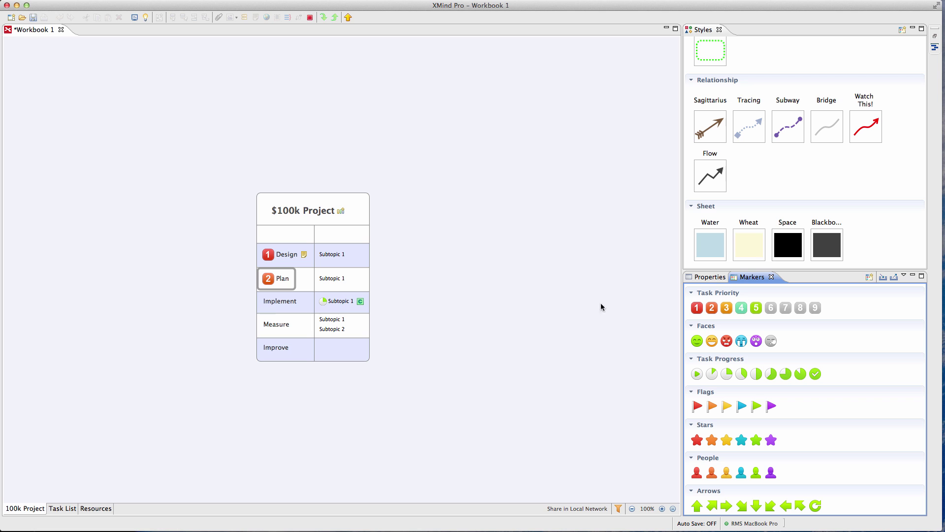
pyautogui.moveTo(673, 330); pyautogui.dragTo(269, 302)
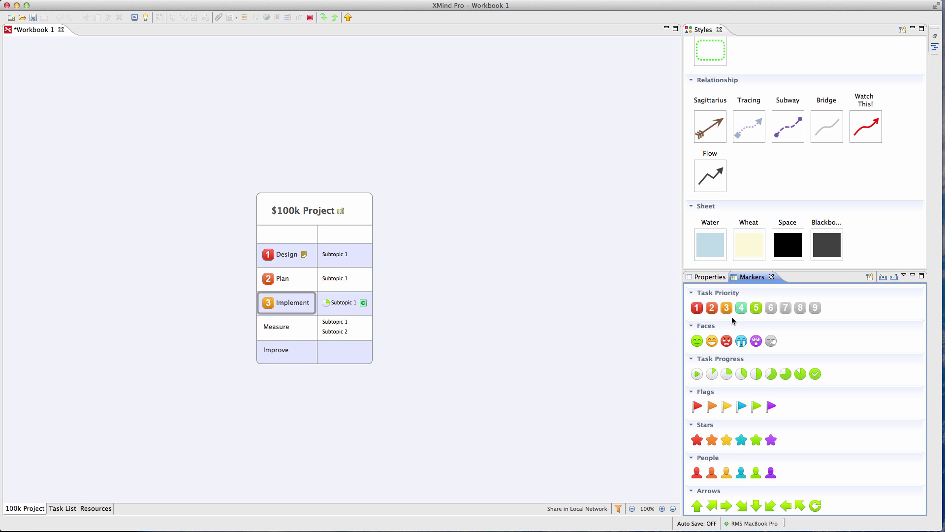
pyautogui.moveTo(738, 311); pyautogui.dragTo(262, 334)
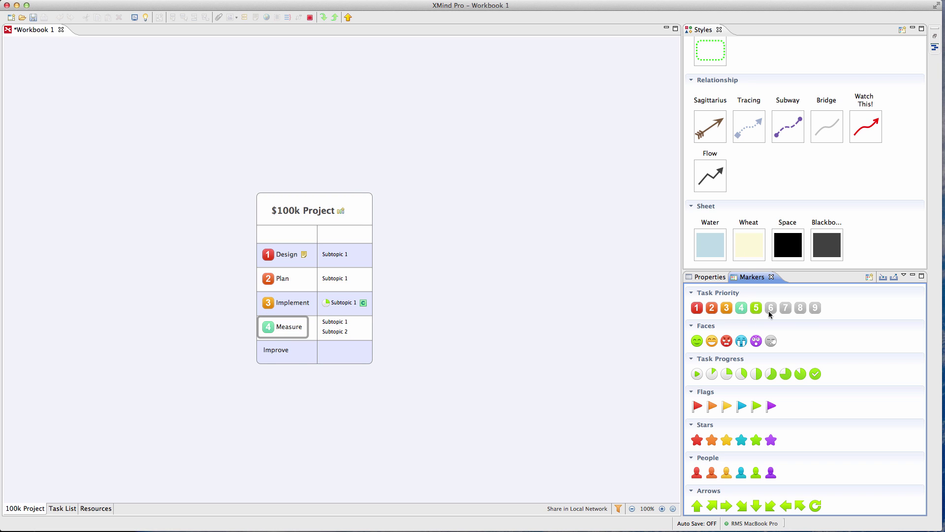
pyautogui.moveTo(757, 307)
pyautogui.mouseDown()
pyautogui.moveTo(464, 350)
pyautogui.moveTo(268, 363)
pyautogui.moveTo(264, 353)
pyautogui.mouseUp()
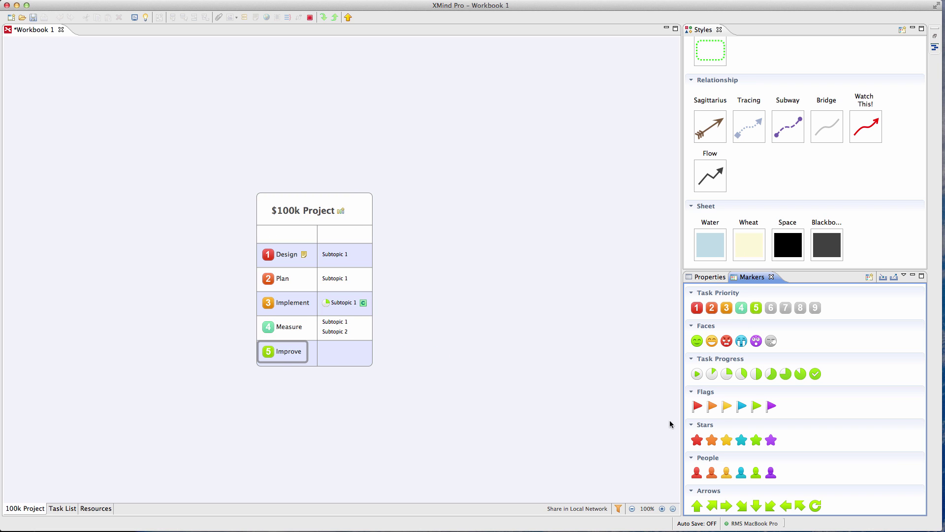
pyautogui.click(446, 292)
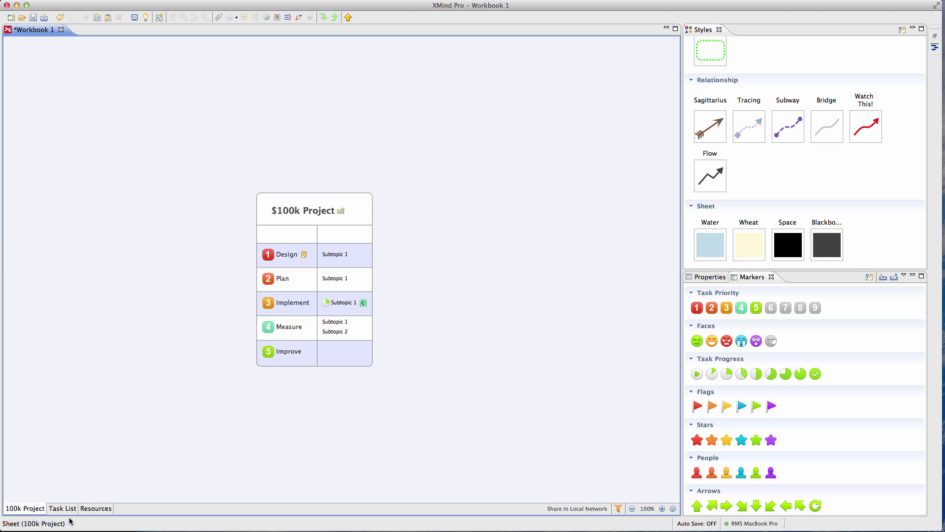